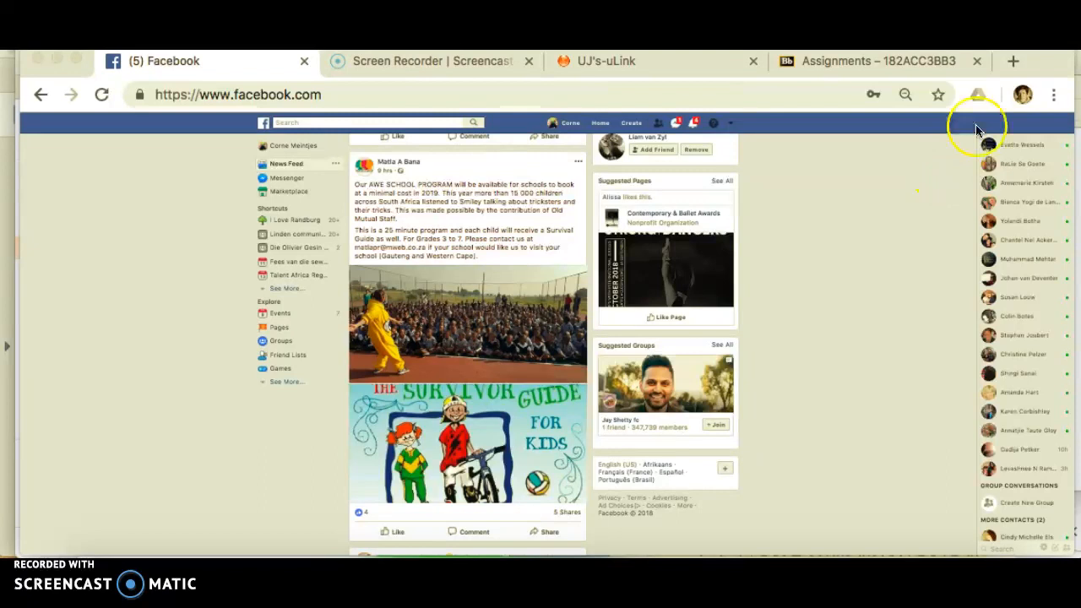
Try enlarging the browser zoom of the Facebook page and return it to 50%
left_click(1053, 99)
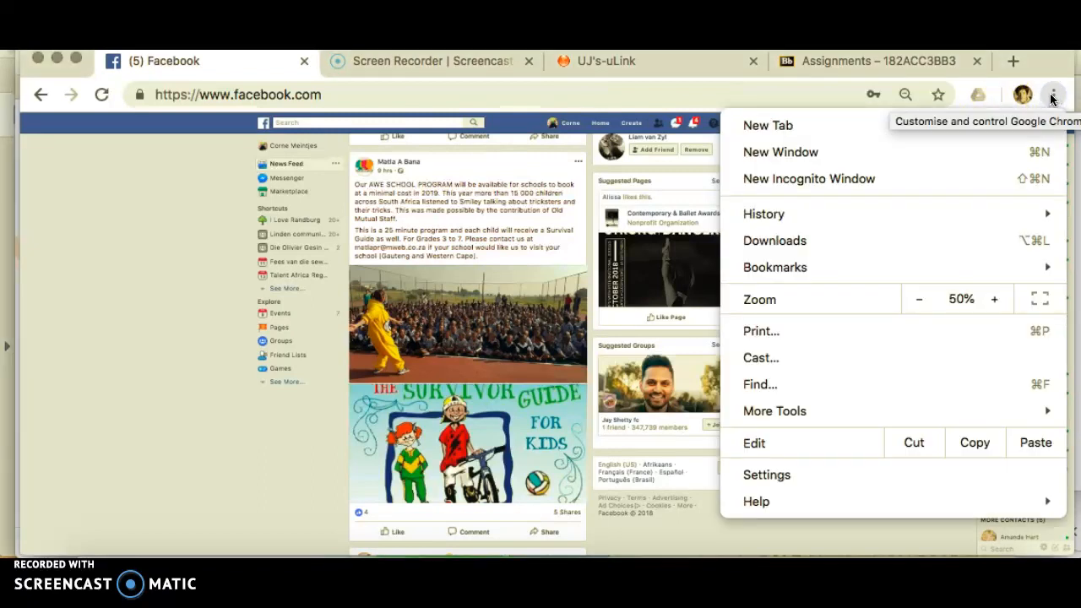
mouse_move(879, 212)
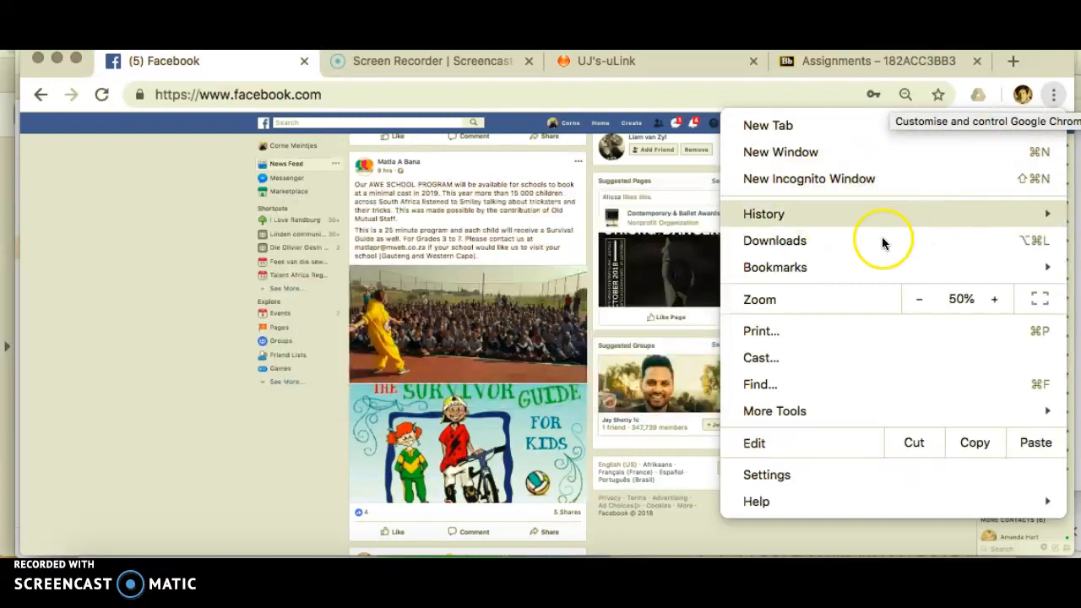
left_click(992, 306)
left_click(992, 306)
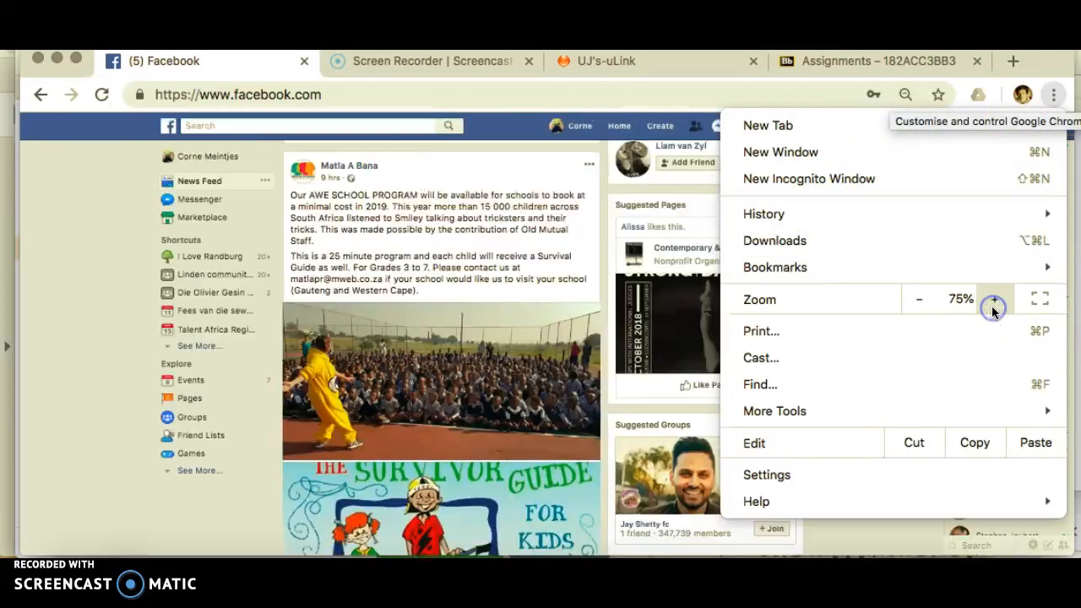
left_click(992, 306)
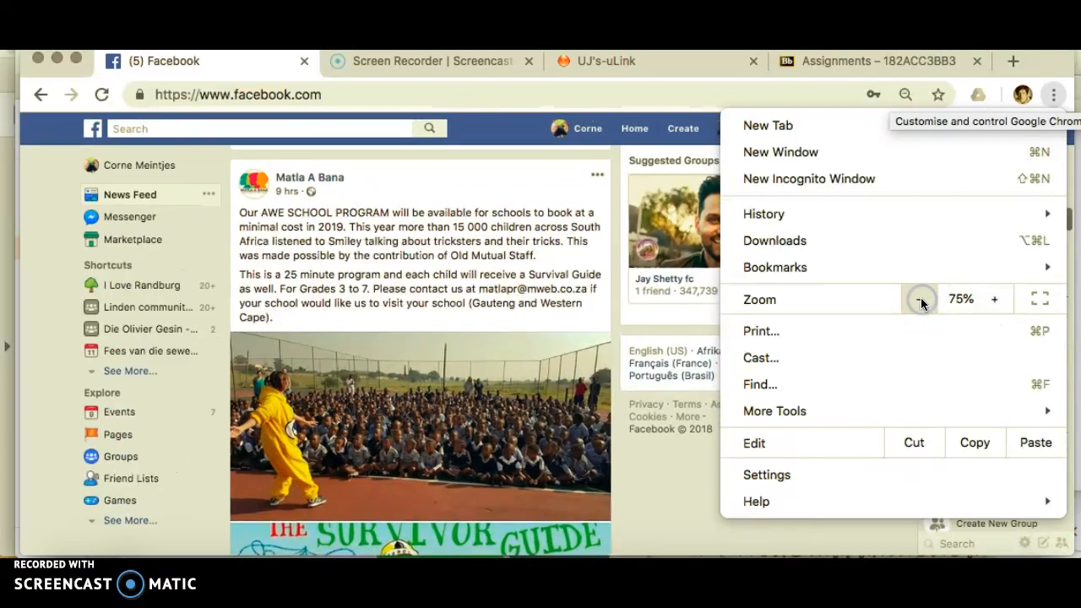
left_click(920, 297)
left_click(920, 298)
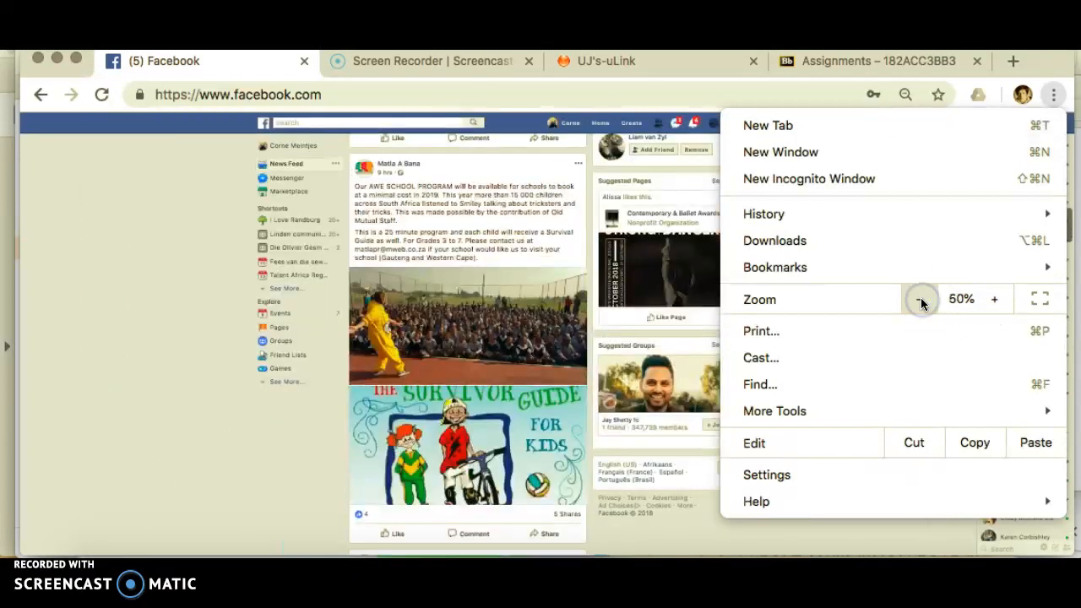
left_click(280, 467)
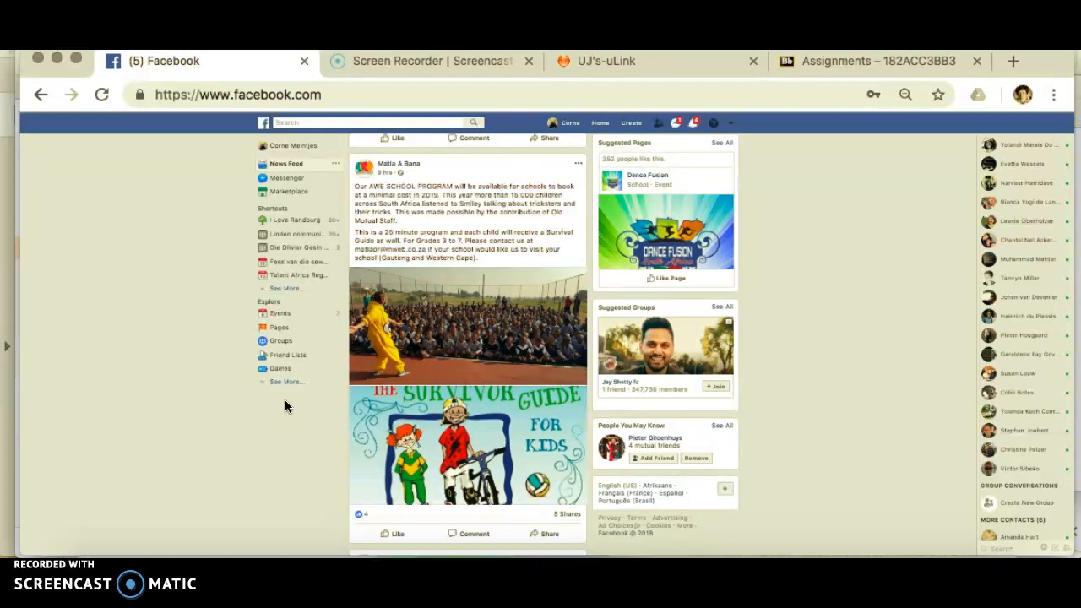
Switch to Finder, preview "Screen Shot 2018-10-08 at 21.55.58" in the Desktop folder, and return to the Facebook page
left_click(110, 547)
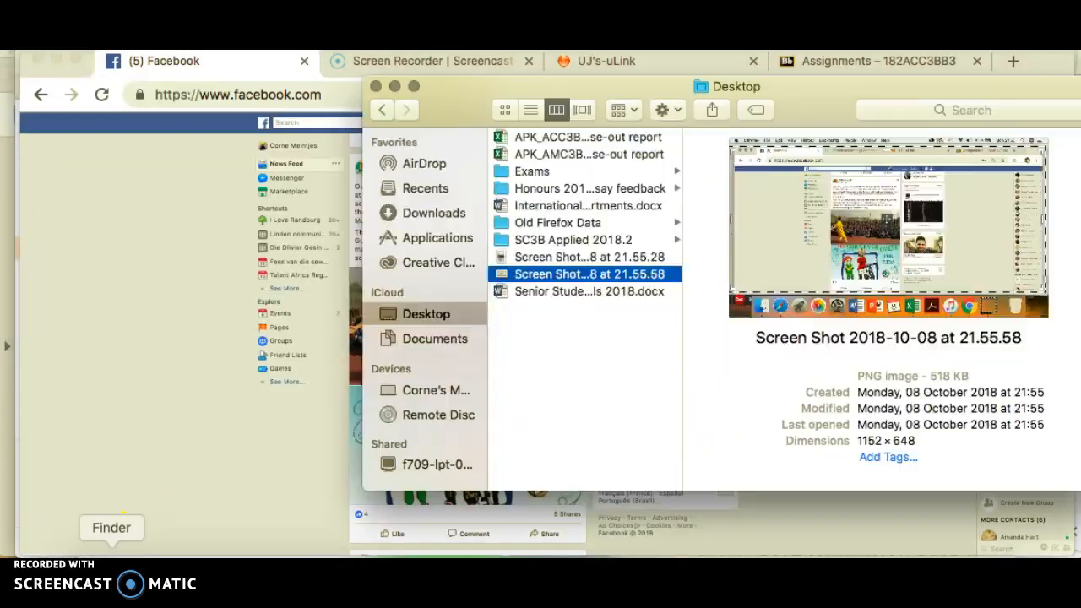
left_click(426, 212)
left_click(430, 316)
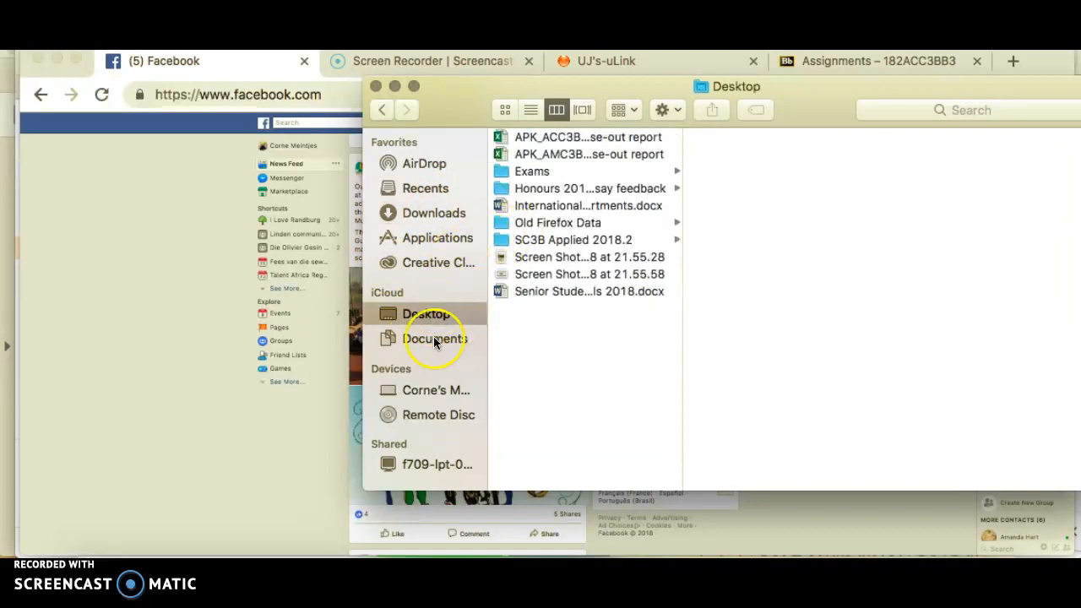
left_click(551, 274)
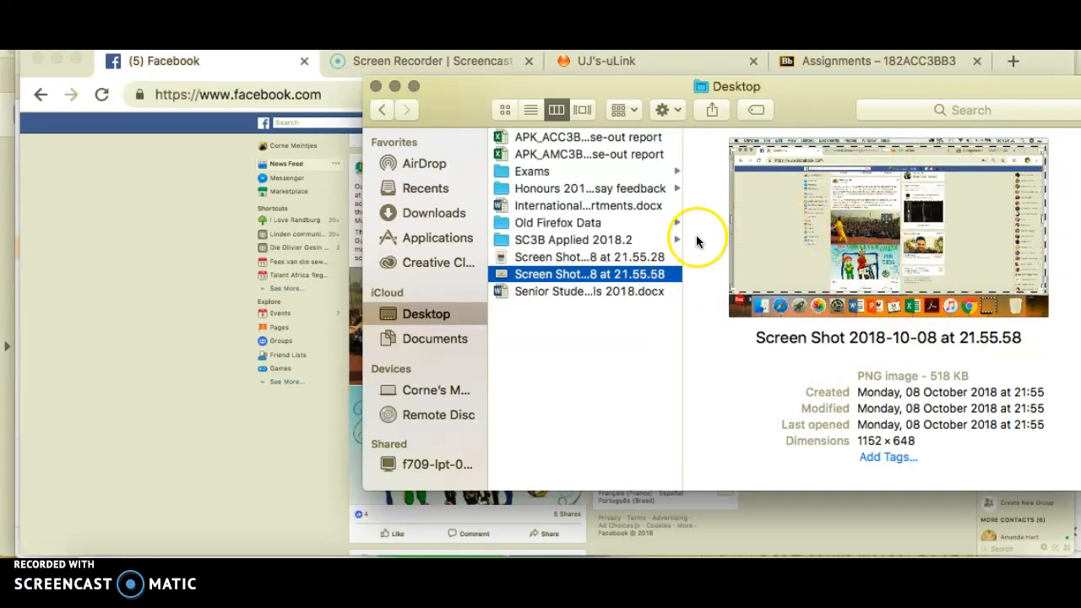
left_click(200, 413)
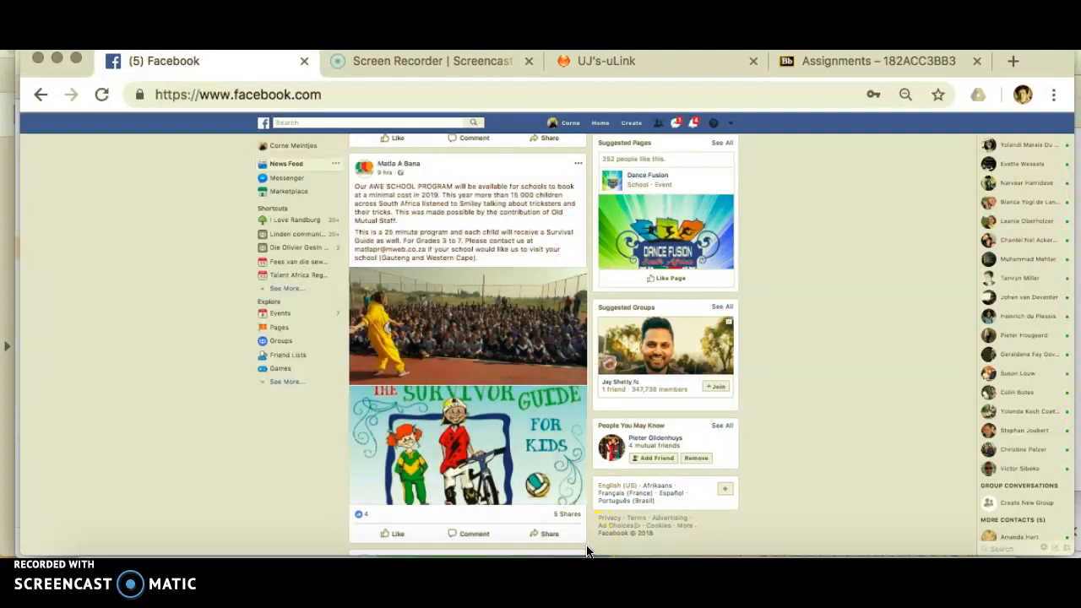
Switch to Finder and preview the cropped capture "Screen Shot 2018-10-08 at 21.58.10" in the Desktop folder
left_click(109, 553)
left_click(574, 284)
left_click(574, 290)
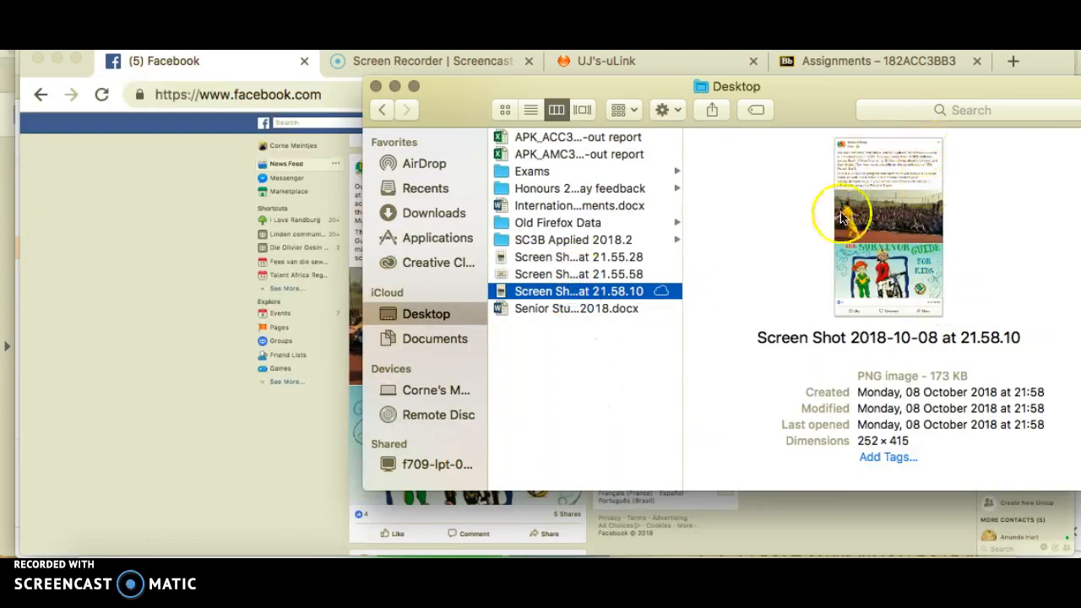
Open "Screen Shot 2018-10-08 at 21.55.58" in Preview and copy the area containing the whole Matla A Bana post
left_click(554, 278)
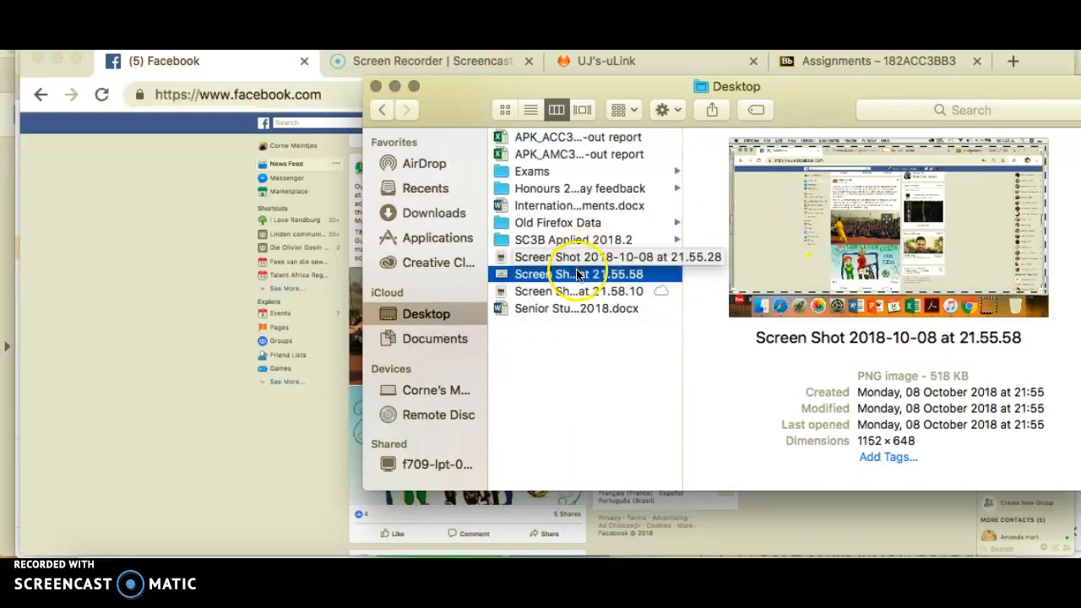
double_click(577, 274)
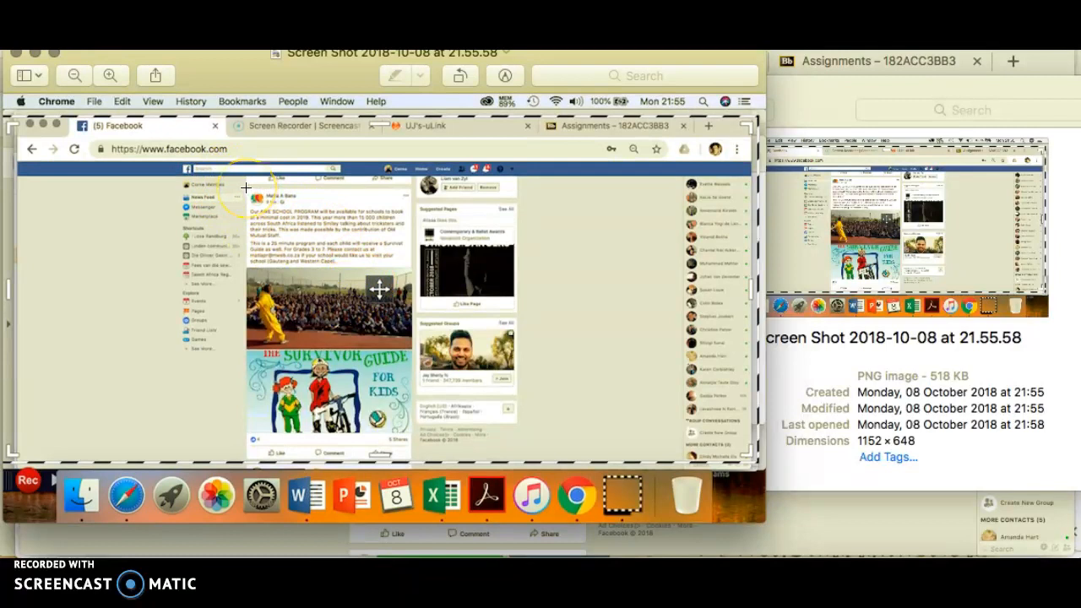
left_click_drag(246, 187, 411, 460)
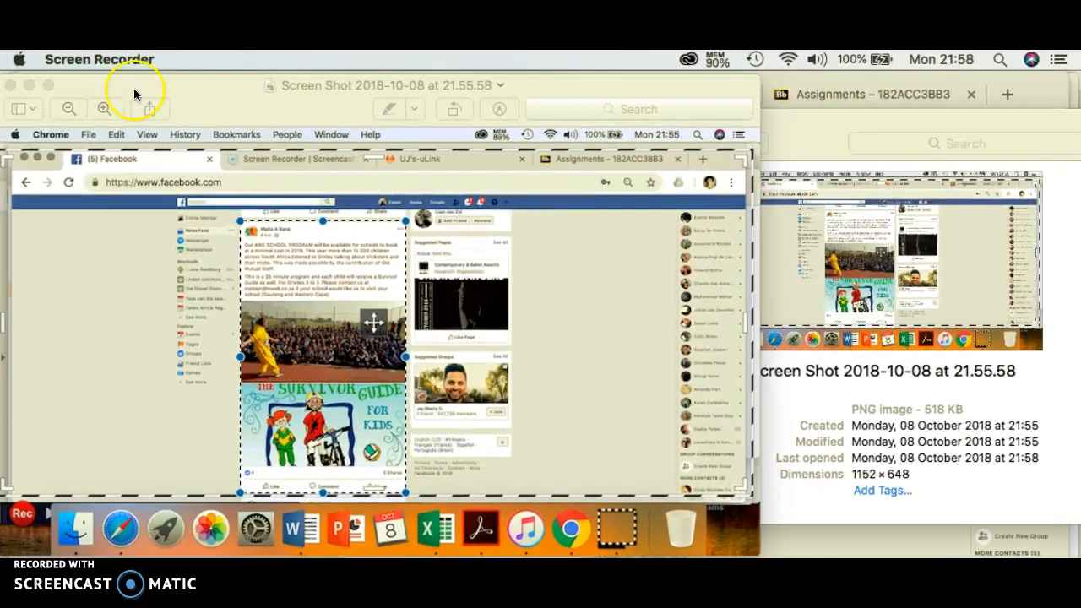
left_click(279, 307)
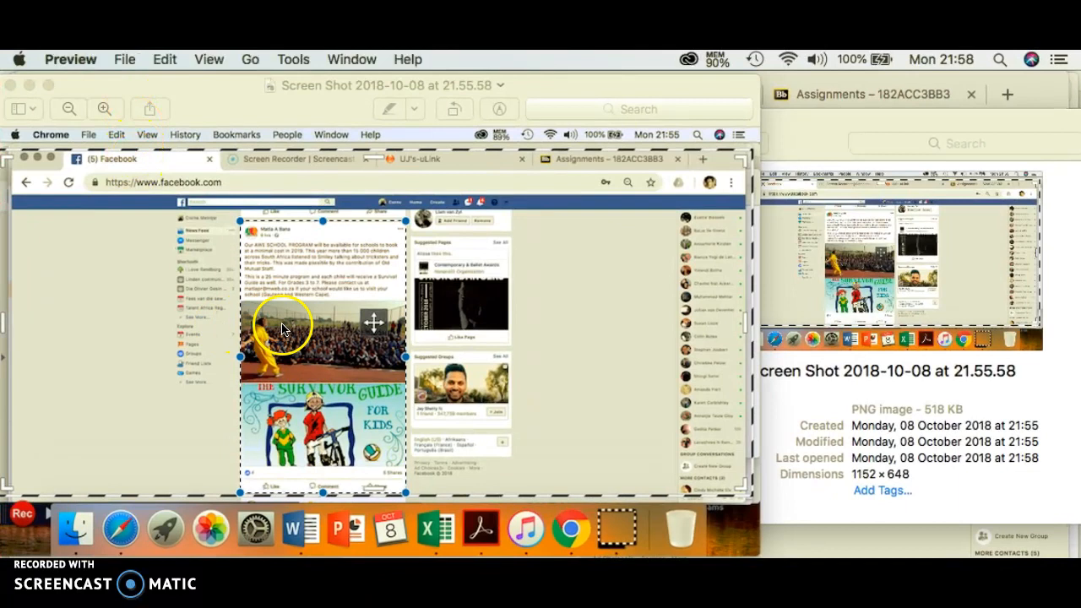
left_click(126, 60)
mouse_move(158, 61)
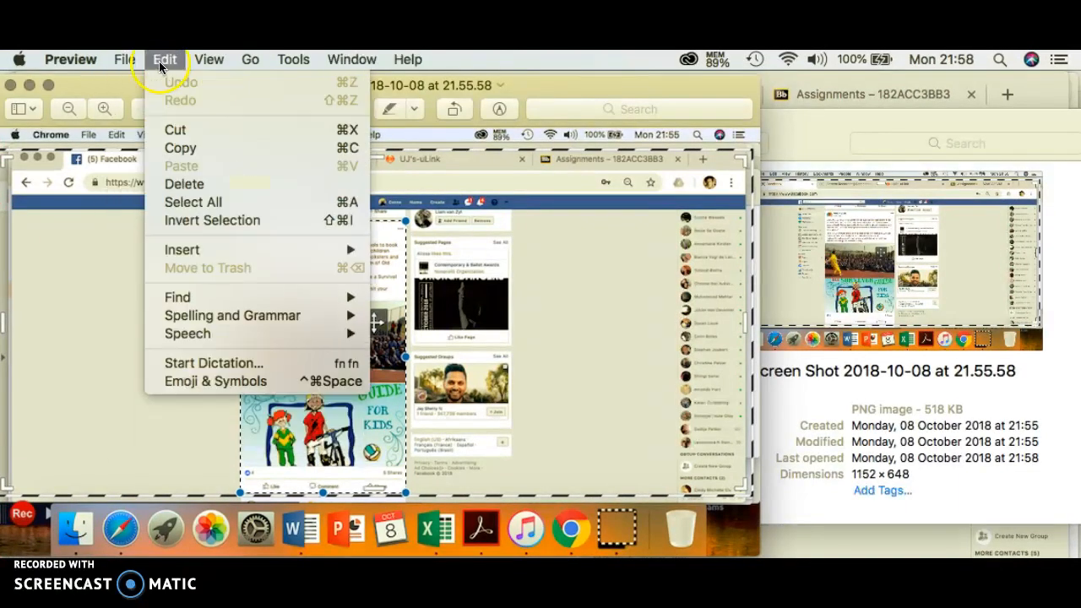
left_click(168, 147)
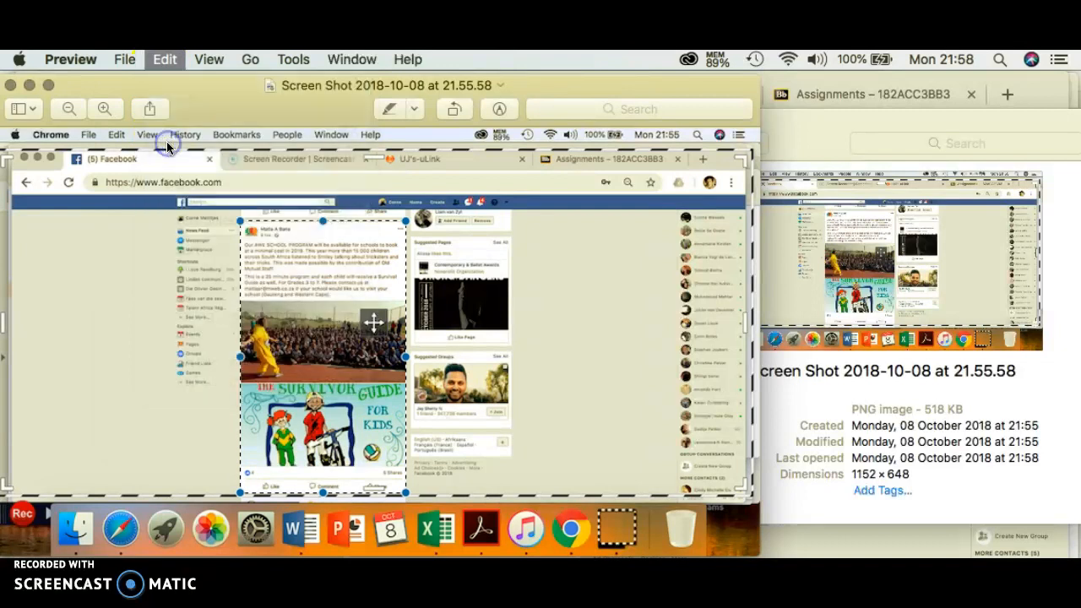
Switch to the Word document with the task charts and paste the copied post twice below the last chart
left_click(441, 601)
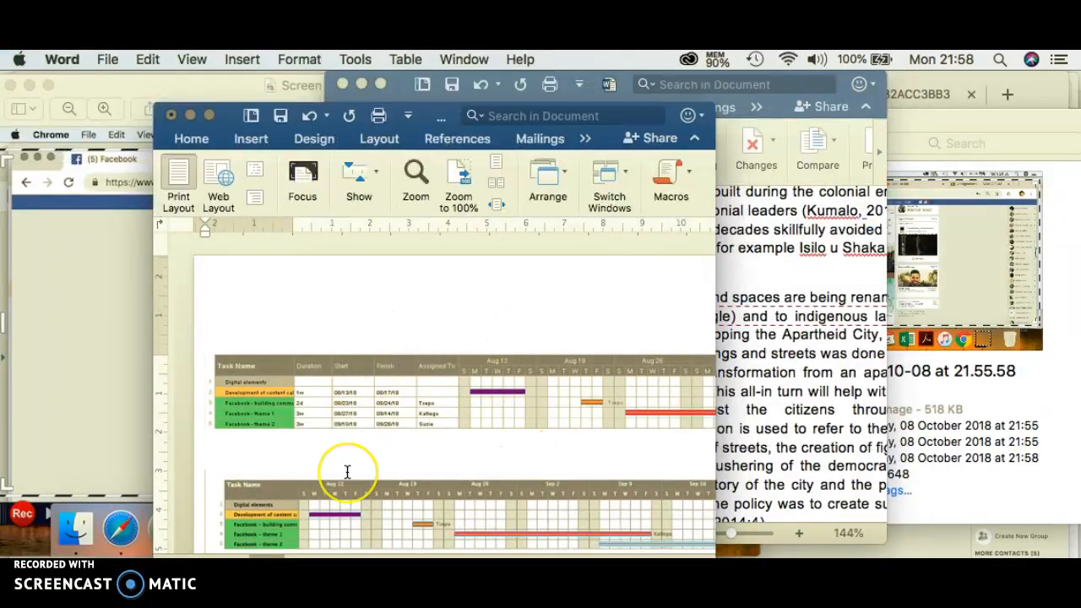
scroll(347, 472, "down", 5)
scroll(347, 472, "up", 8)
scroll(347, 472, "down", 4)
scroll(347, 472, "down", 3)
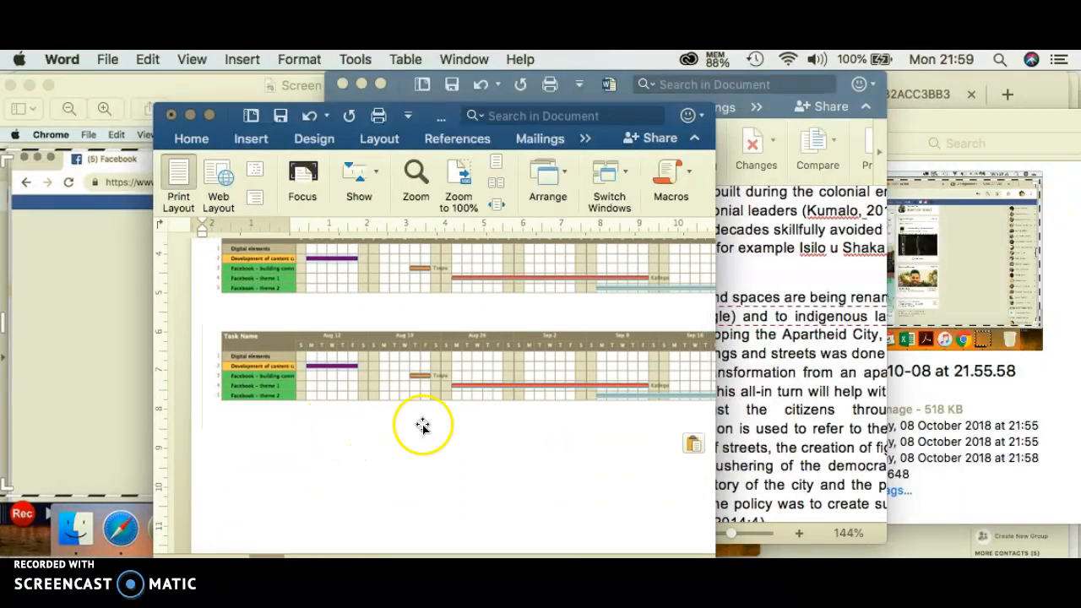
scroll(462, 428, "right", 4)
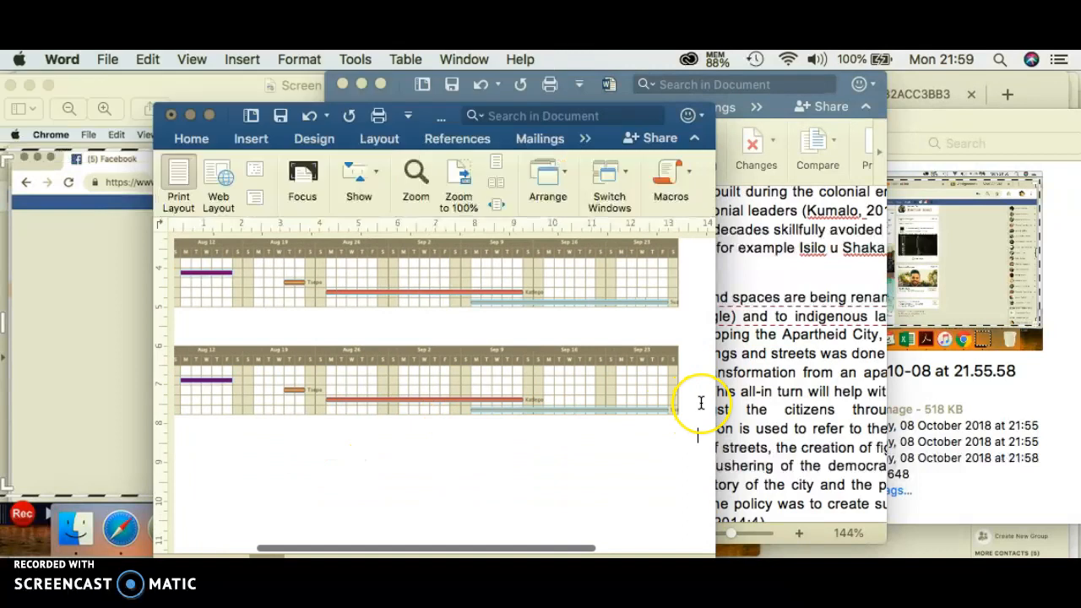
scroll(696, 405, "left", 3)
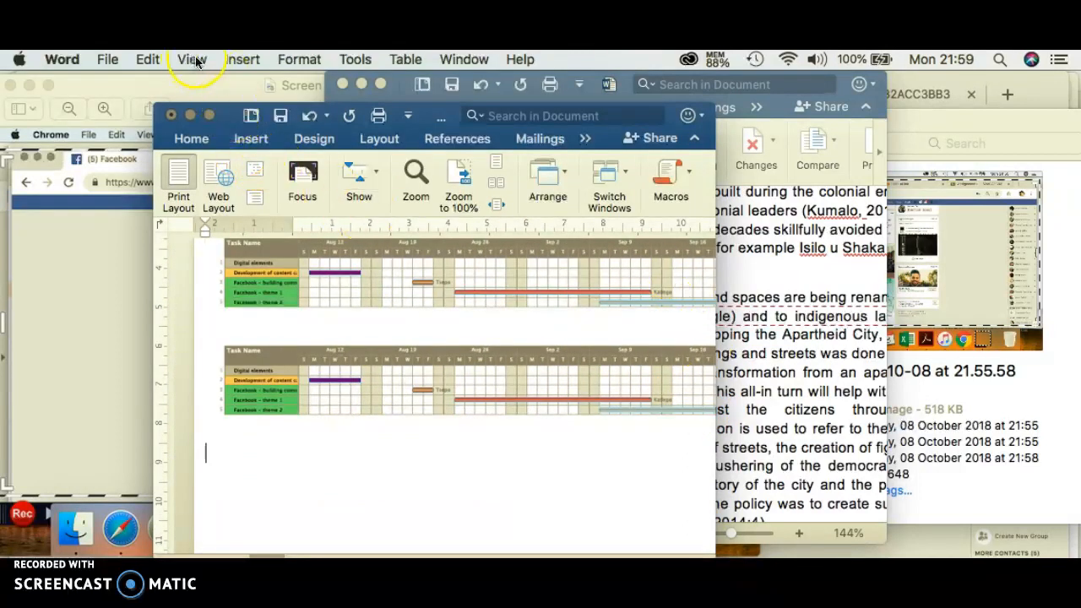
left_click(147, 59)
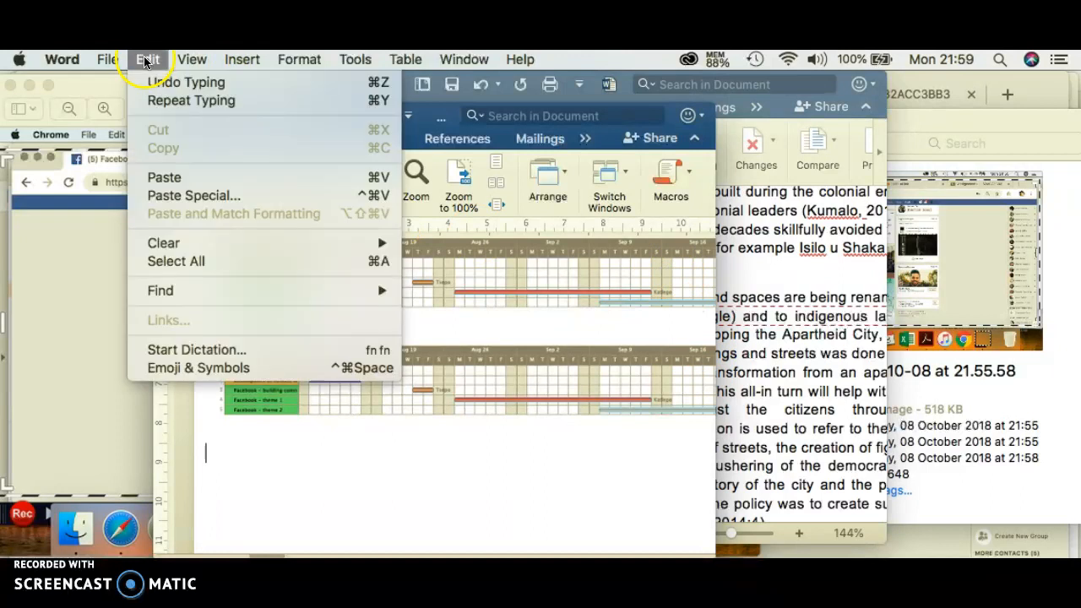
left_click(162, 177)
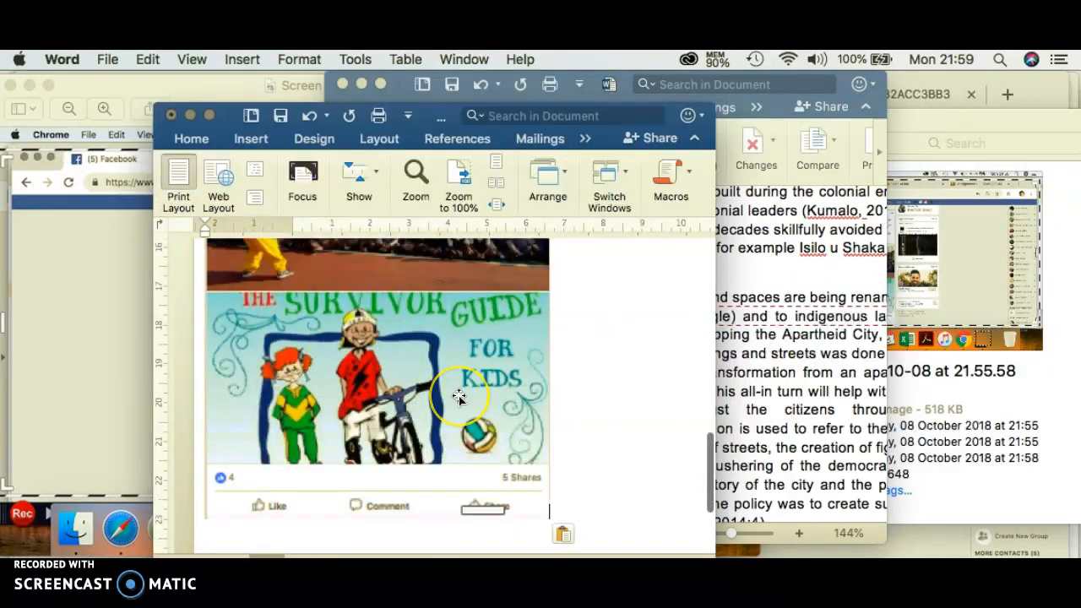
key("super+v")
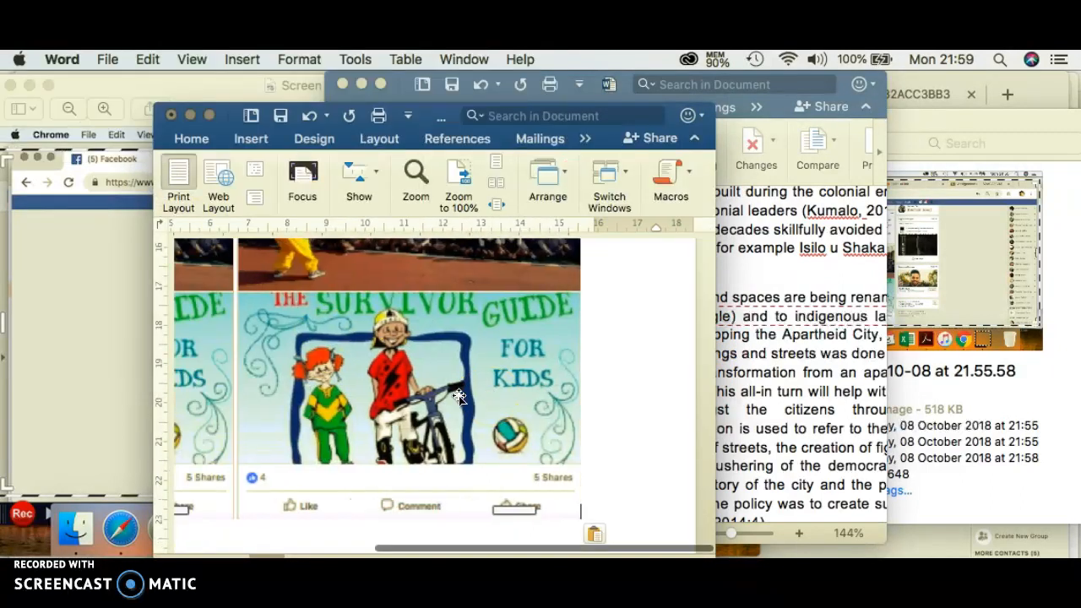
Maximize the document window and delete the second, duplicate picture of the post
left_click(208, 113)
scroll(507, 396, "up", 3)
scroll(551, 374, "up", 5)
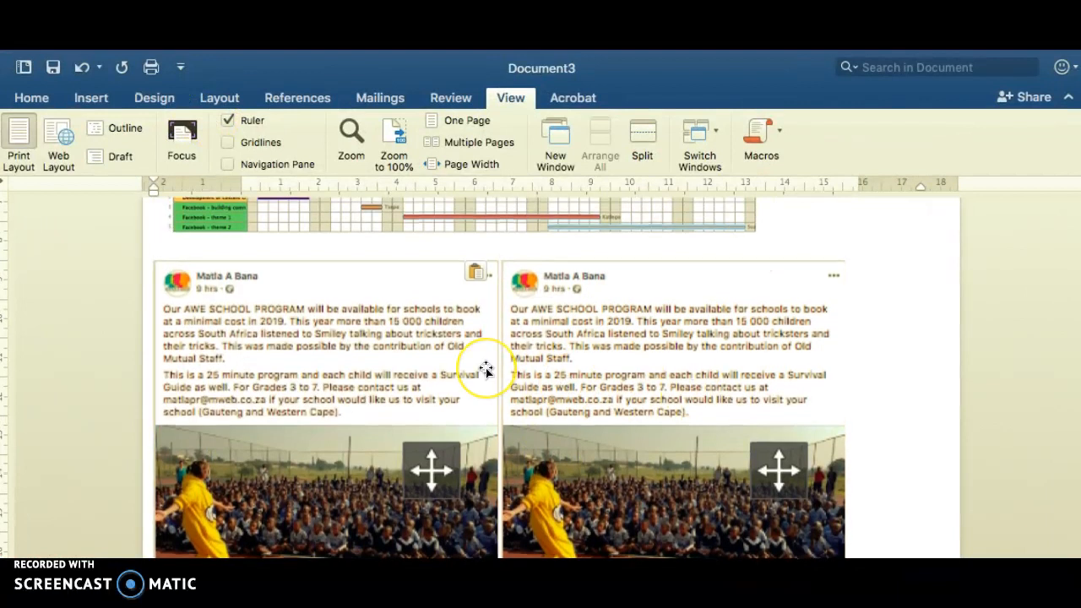
scroll(483, 367, "up", 5)
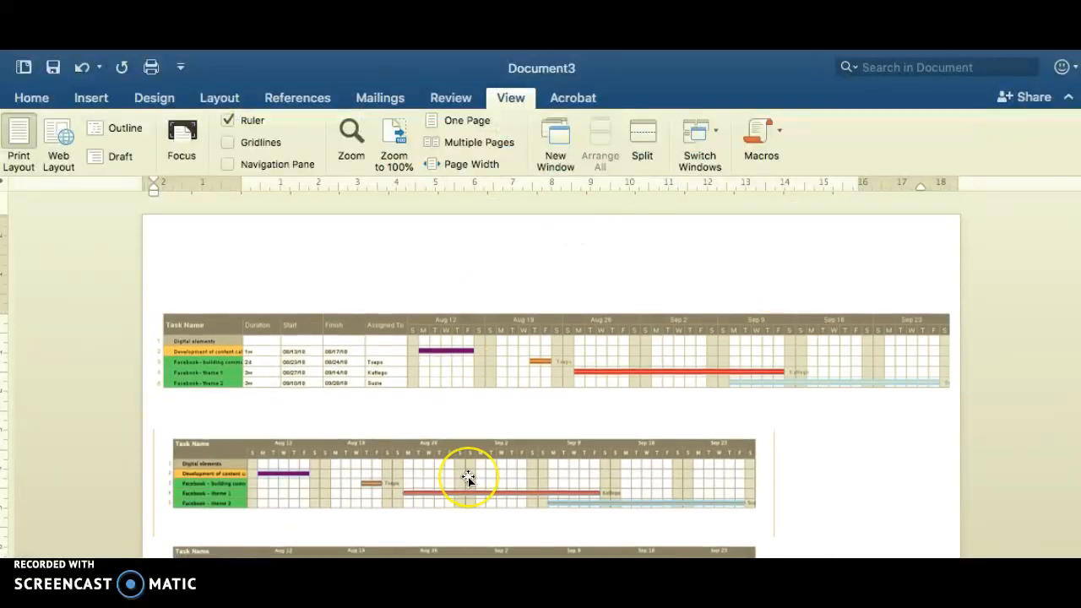
scroll(466, 476, "down", 10)
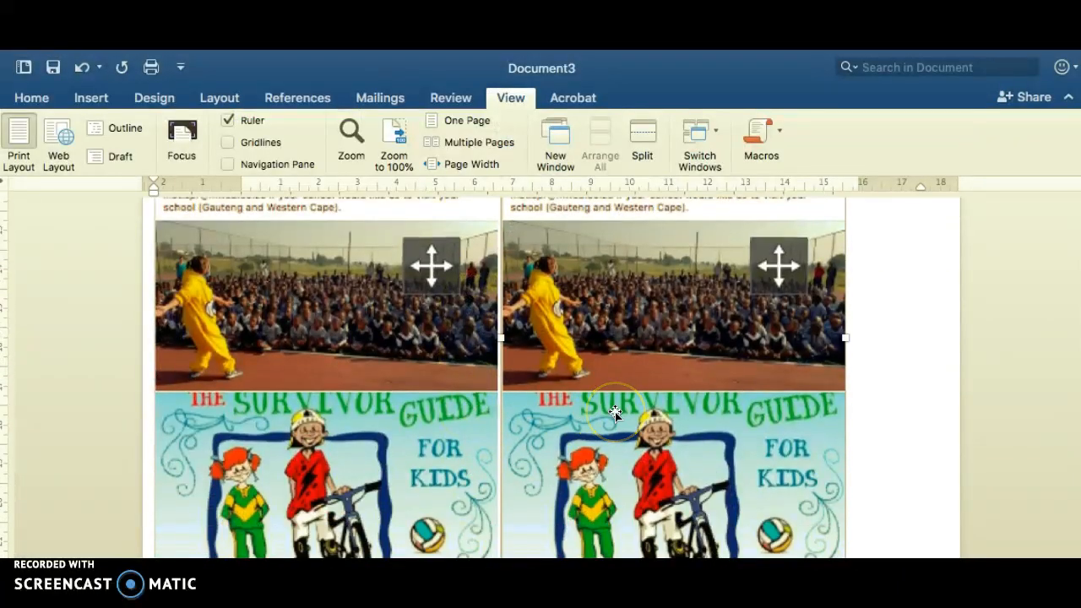
left_click(615, 411)
key("Delete")
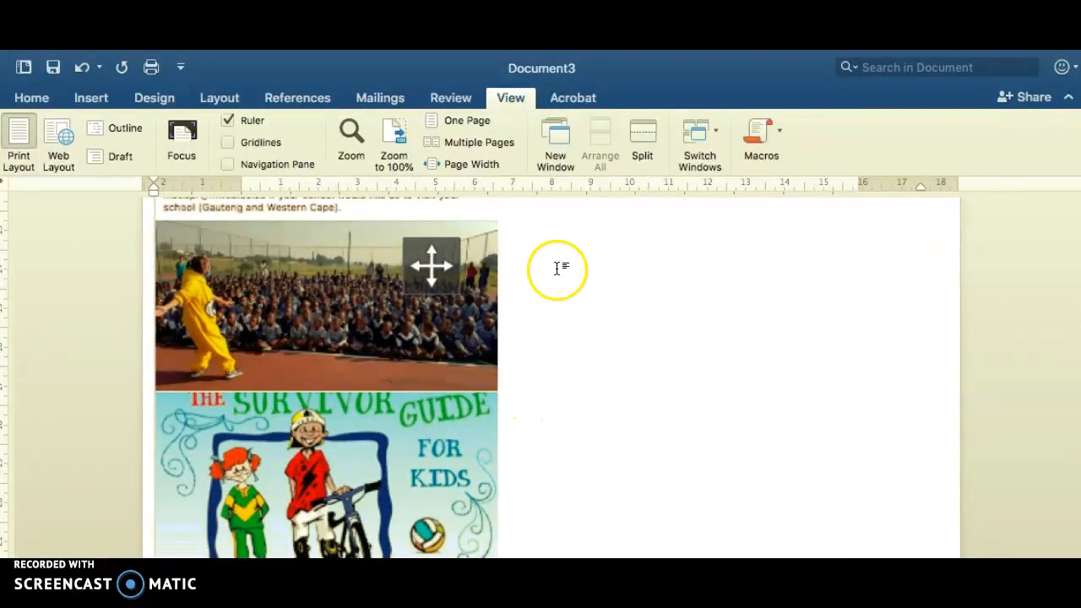
scroll(666, 430, "up", 3)
scroll(545, 274, "up", 3)
scroll(507, 254, "down", 5)
scroll(540, 287, "up", 4)
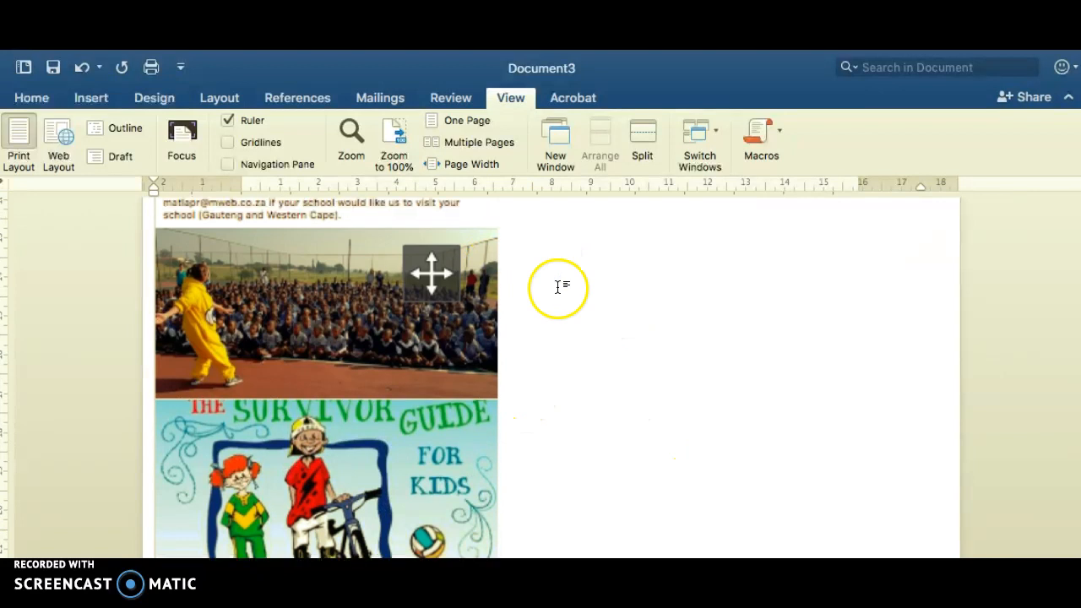
scroll(511, 334, "up", 3)
left_click(410, 380)
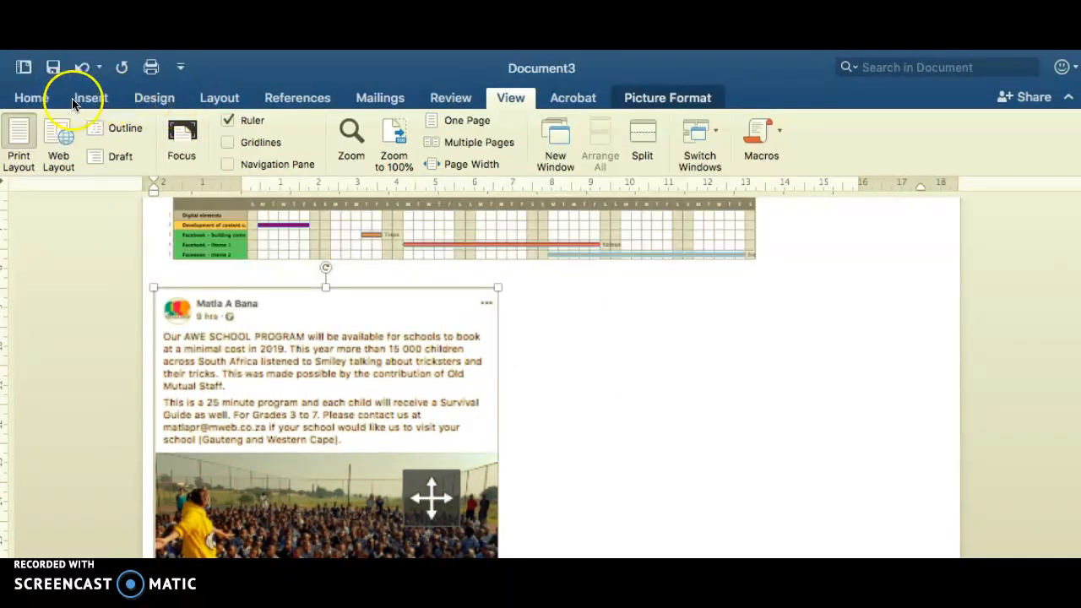
left_click(82, 100)
left_click(80, 131)
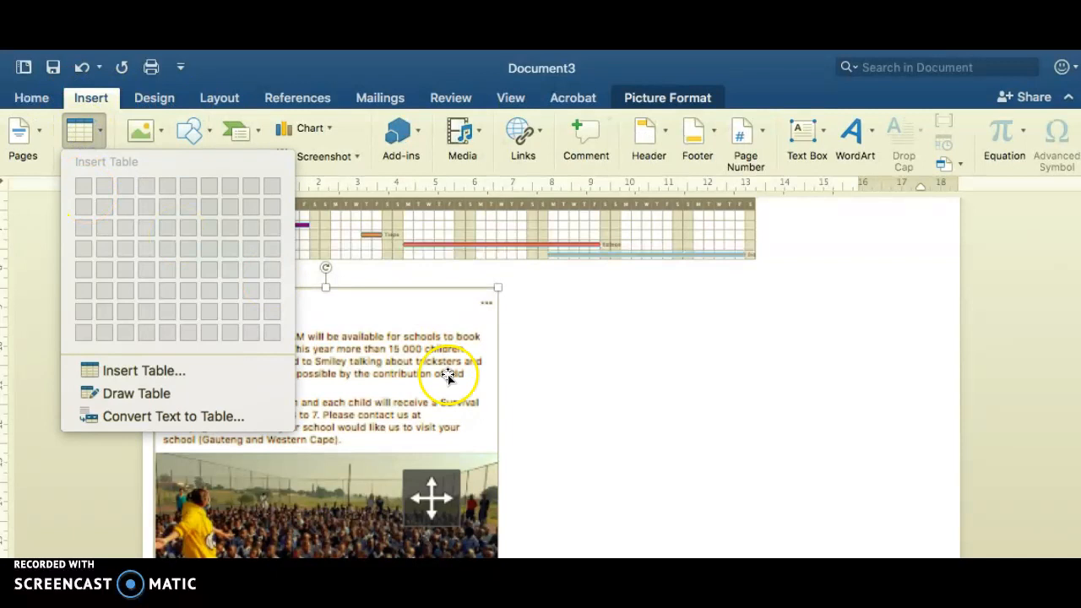
scroll(617, 368, "down", 5)
left_click(618, 369)
scroll(511, 345, "up", 2)
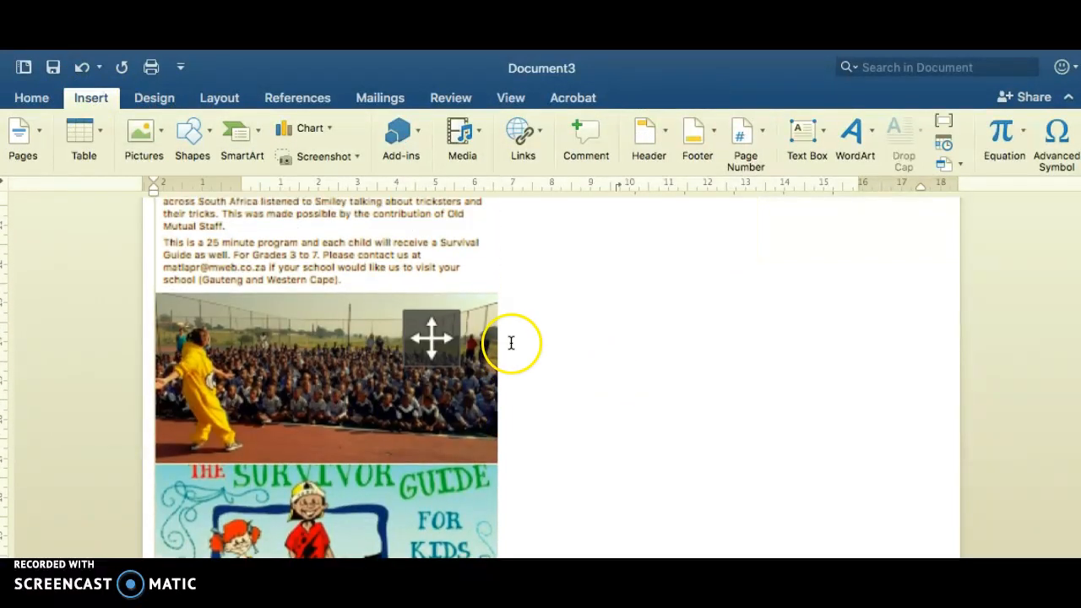
Delete all the task charts above the pasted post so that only the post picture remains in the document
scroll(514, 275, "up", 3)
left_click(718, 289)
key("Delete")
key("BackSpace")
key("BackSpace")
key("BackSpace")
key("BackSpace")
key("BackSpace")
key("BackSpace")
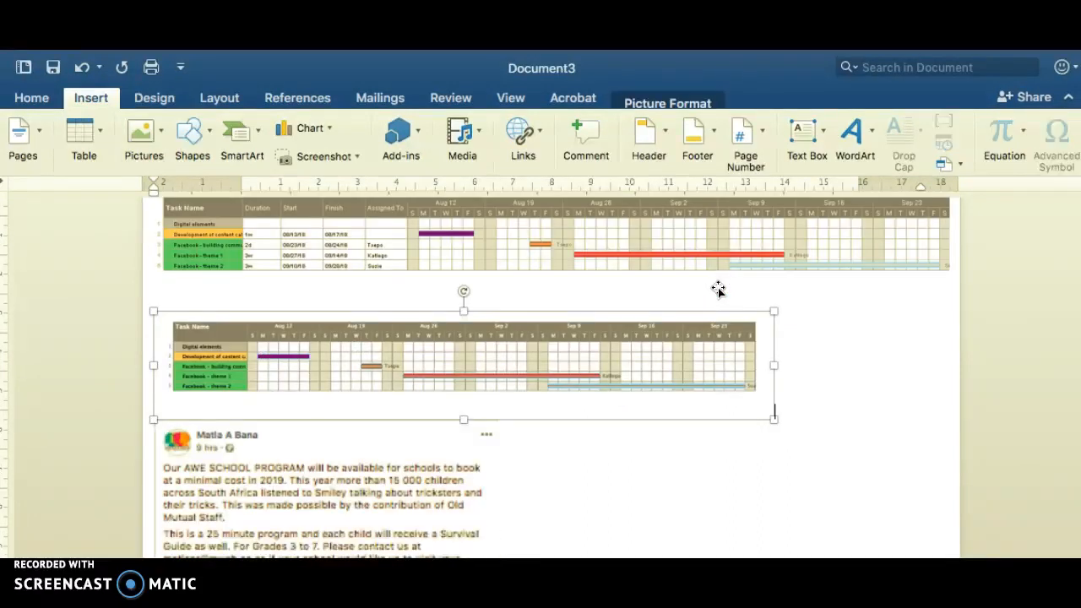
left_click(718, 289)
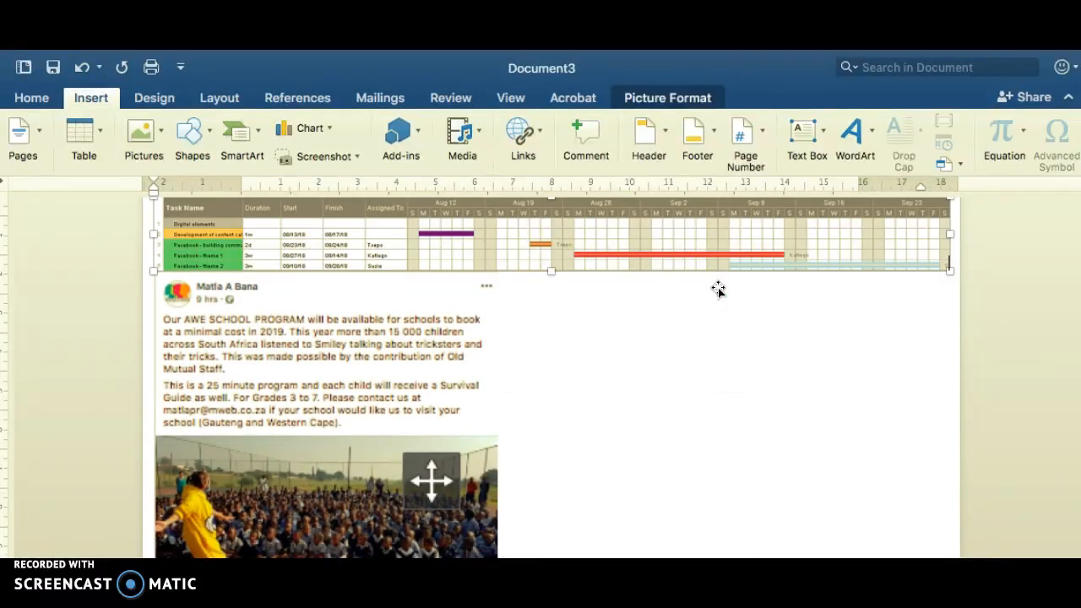
key("Delete")
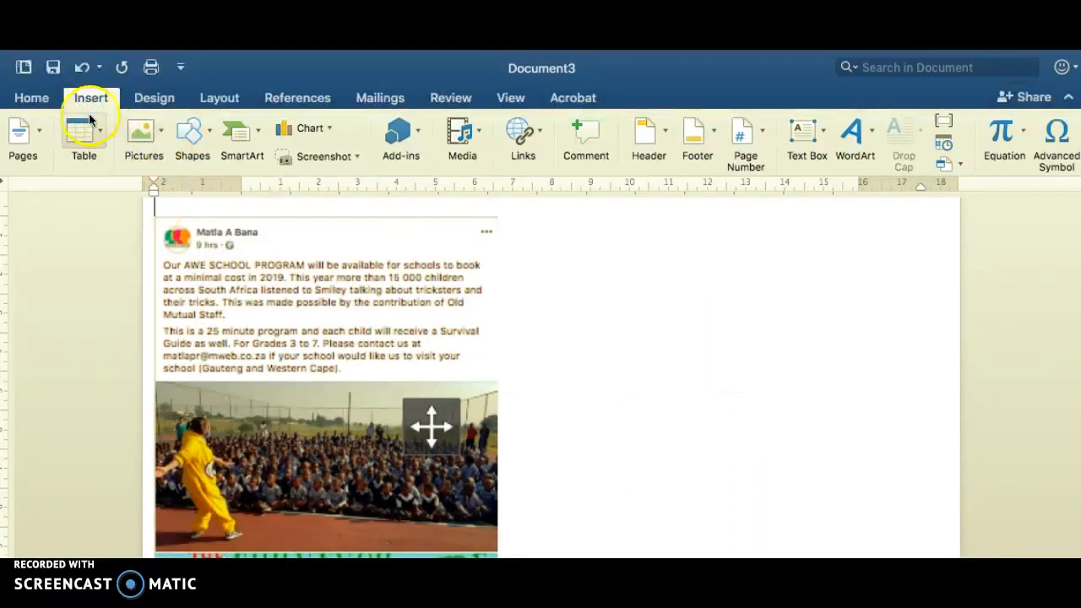
Insert a one-row, two-column table above the post picture and move the picture into its left cell
left_click(82, 132)
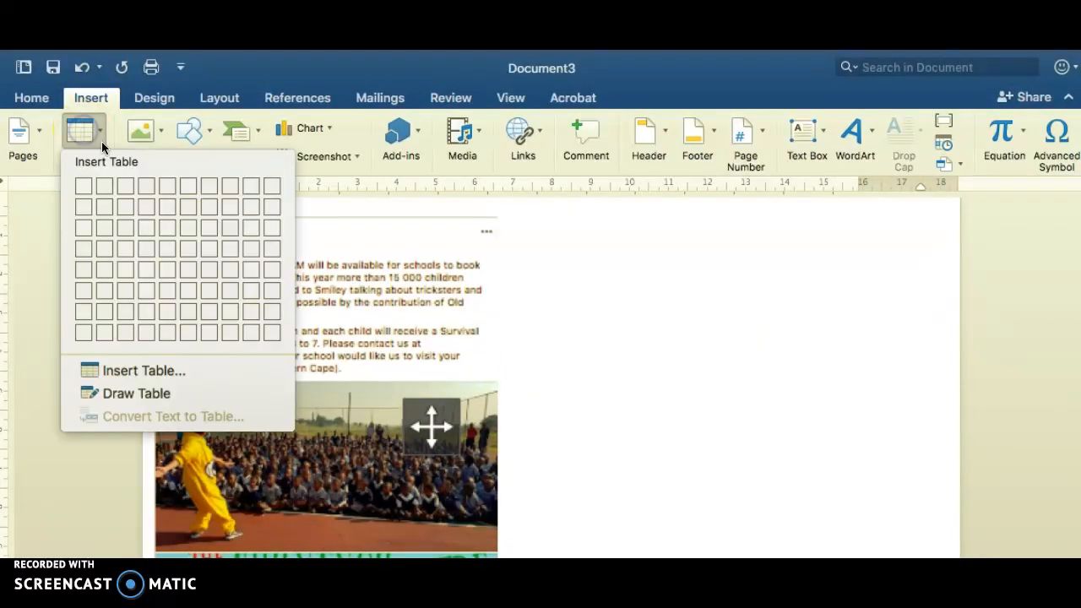
left_click(99, 194)
left_click(386, 413)
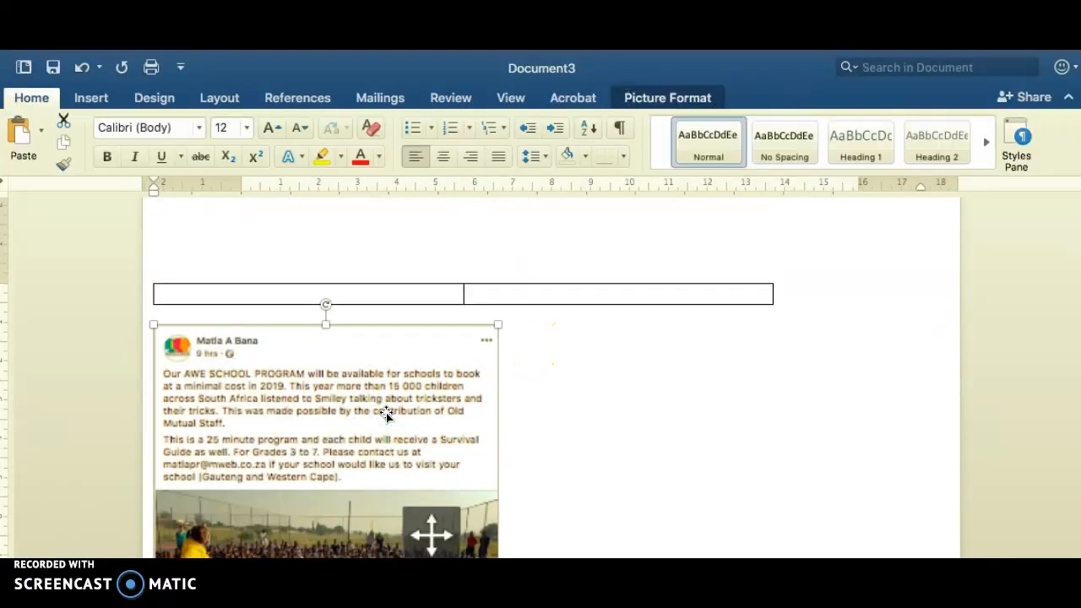
key("Delete")
left_click(358, 297)
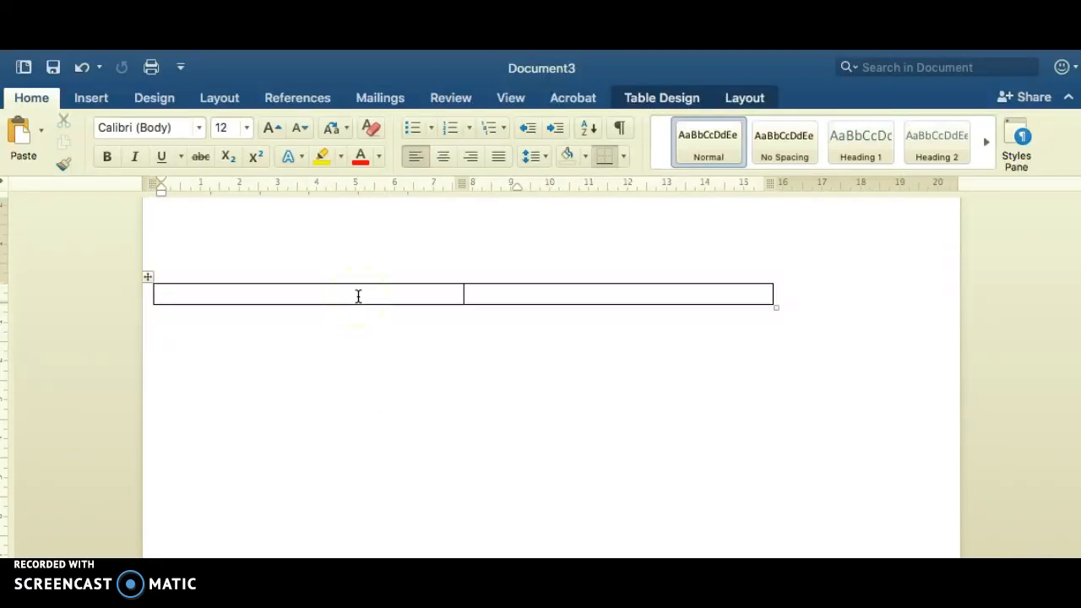
key("super+z")
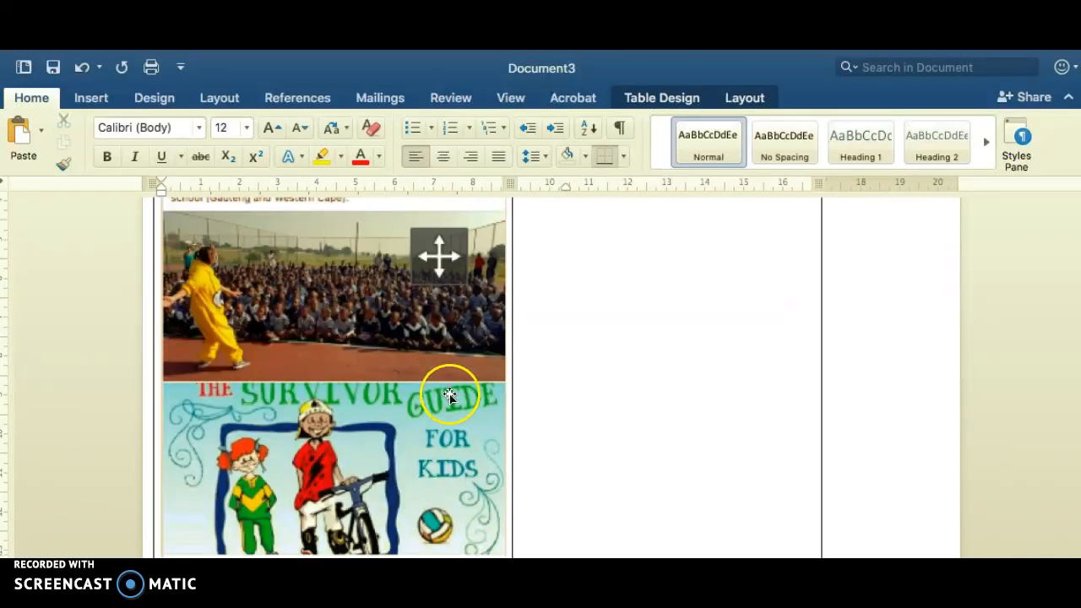
Enter "Fjdklsa;lsdkjf k" in the table cell beside the post picture and remove all borders from the table
scroll(448, 394, "up", 5)
left_click(537, 318)
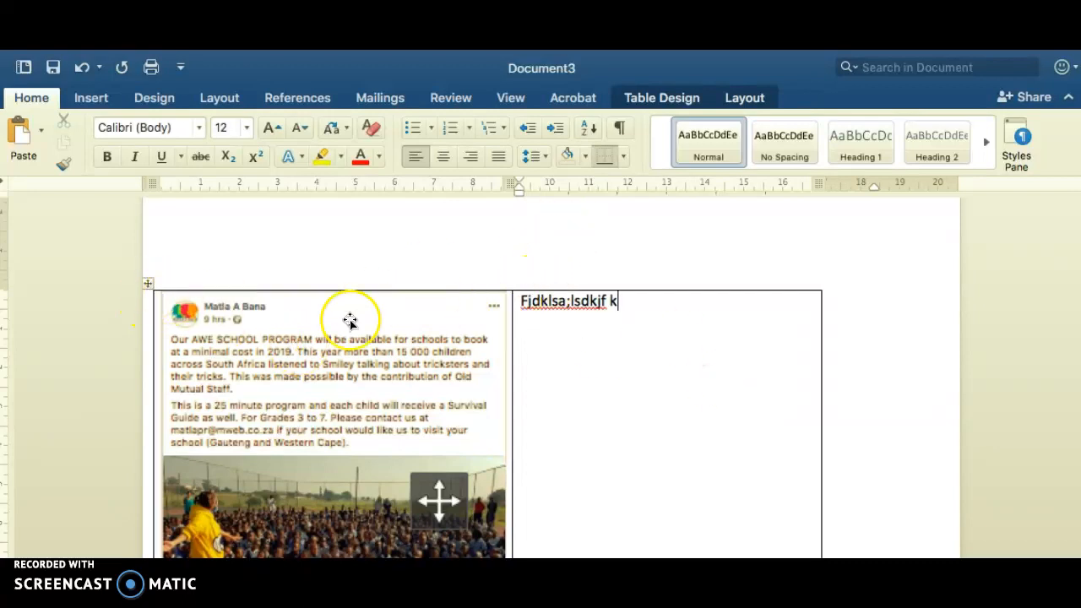
left_click(148, 284)
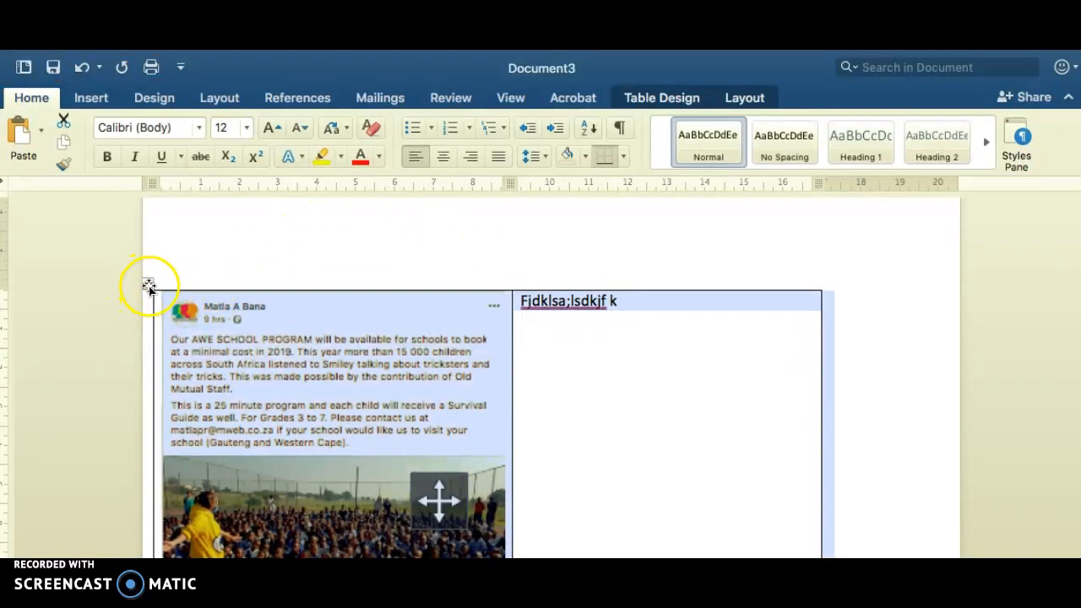
left_click(622, 155)
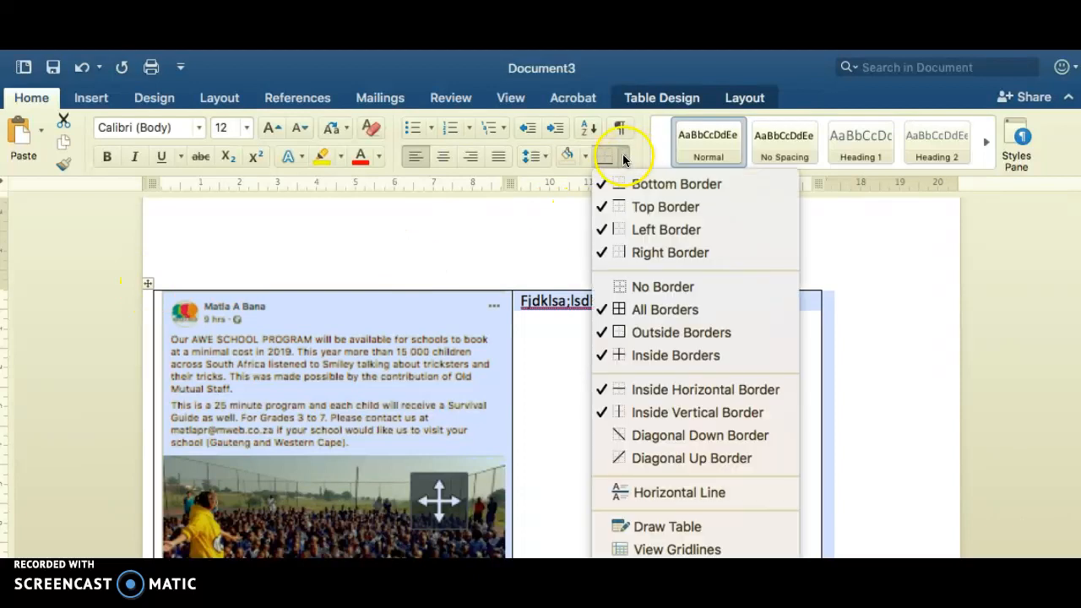
left_click(639, 309)
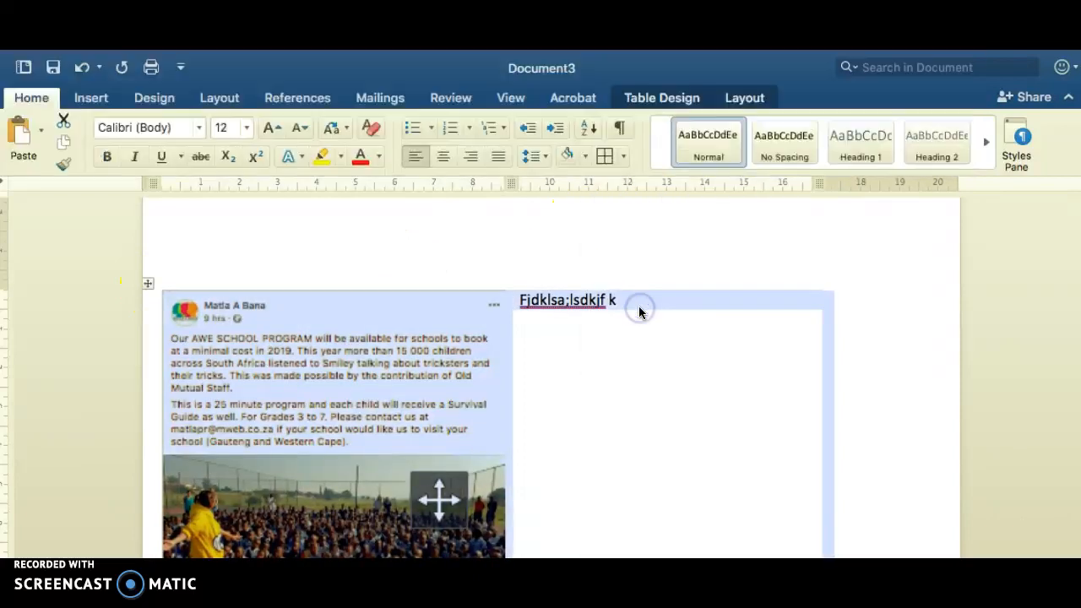
left_click(680, 358)
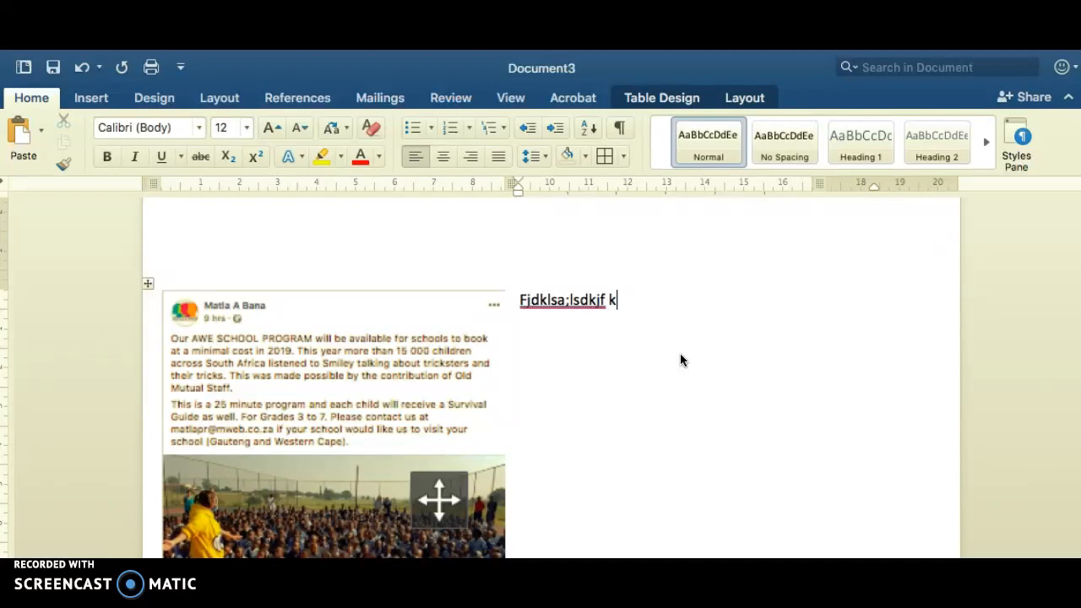
Shift the borderless table's left edge inward from the page edge and widen its text column towards the right margin
scroll(487, 398, "down", 10)
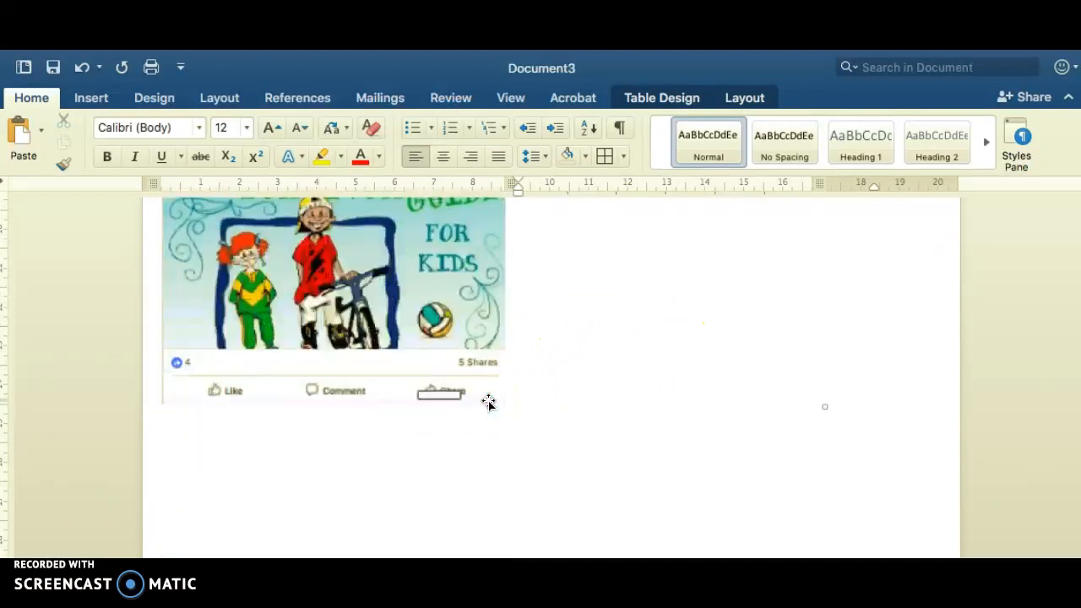
scroll(388, 342, "up", 5)
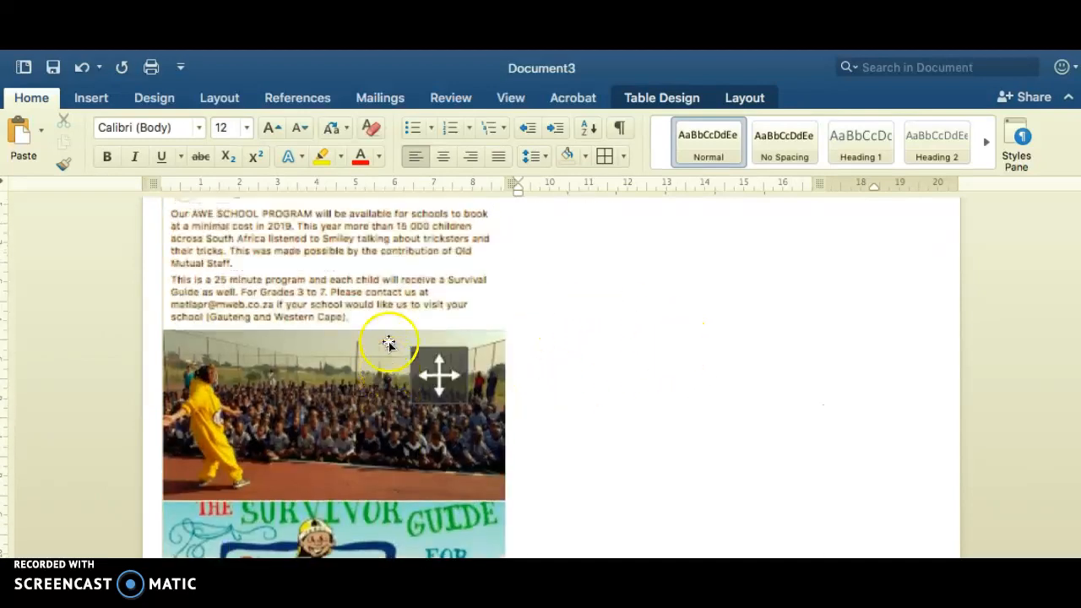
scroll(637, 393, "up", 2)
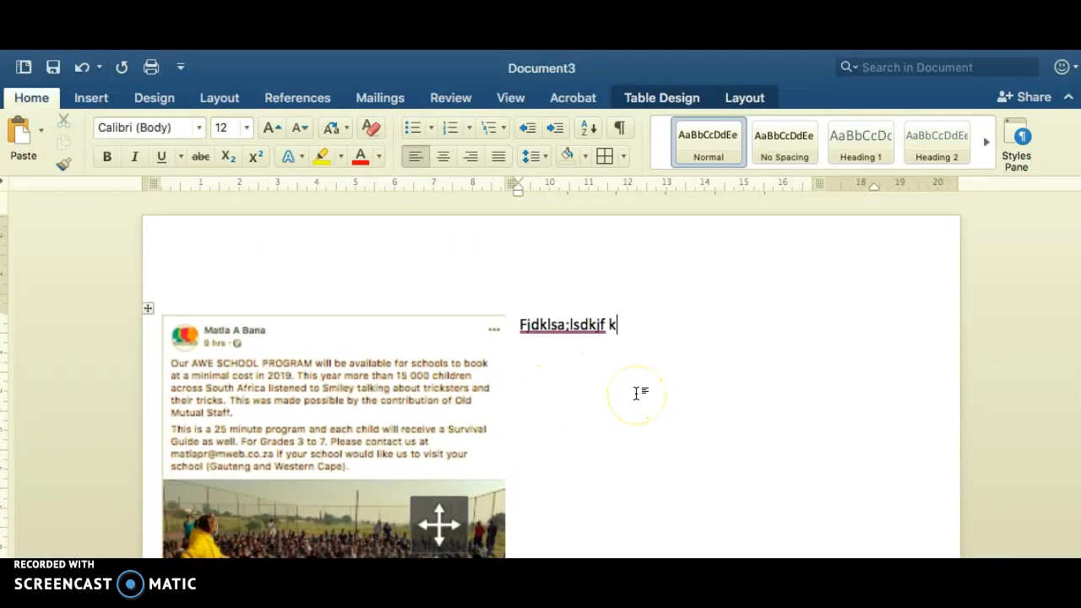
left_click_drag(158, 185, 206, 185)
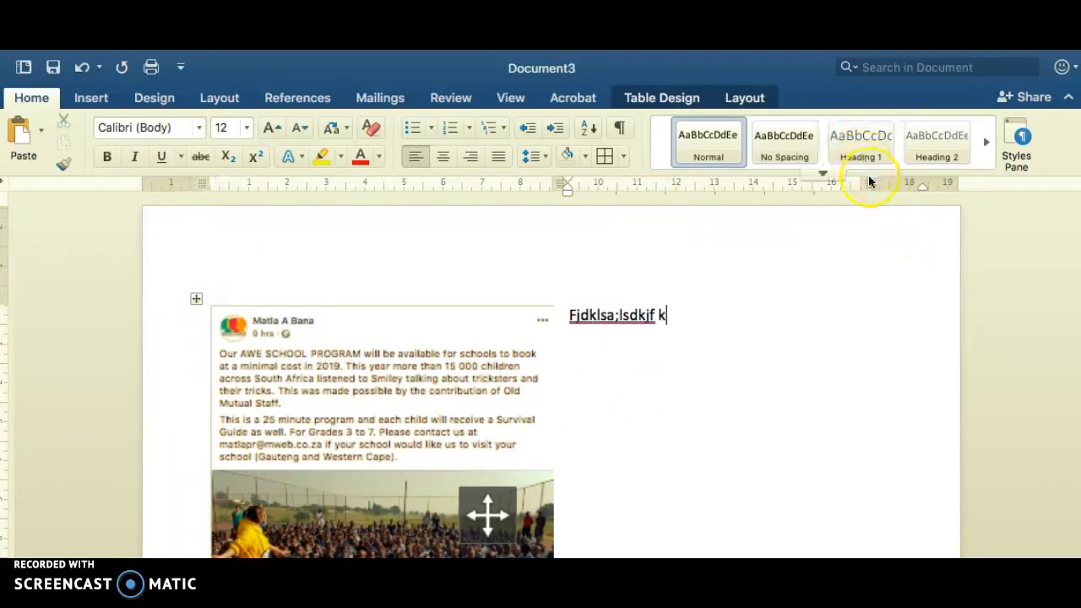
left_click_drag(869, 181, 897, 194)
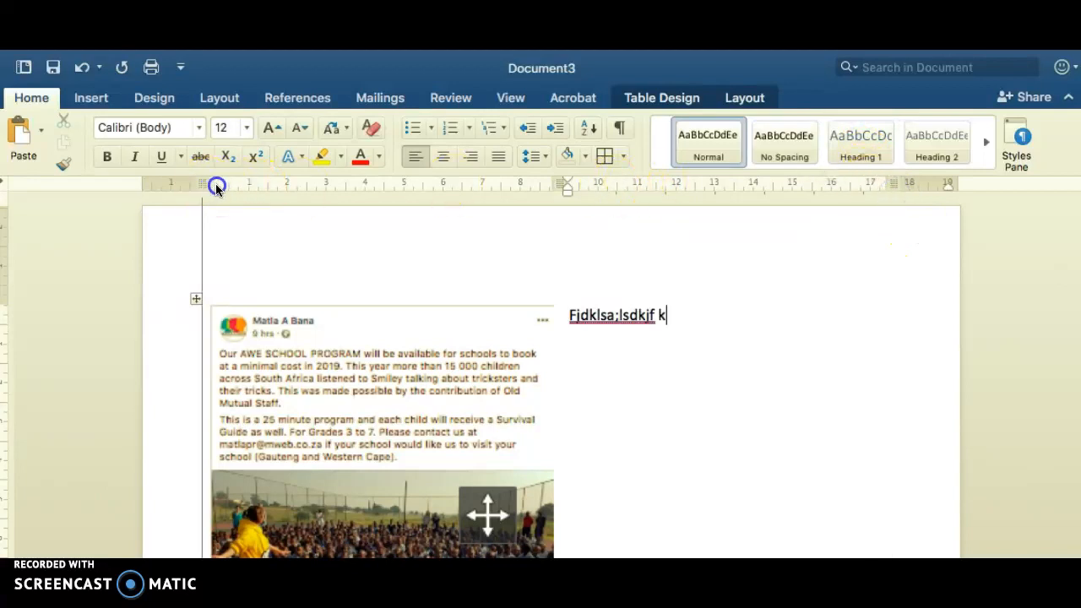
left_click_drag(215, 183, 223, 184)
Look over the finished layout and take the document window out of full screen
scroll(760, 492, "down", 5)
scroll(763, 492, "down", 5)
scroll(763, 493, "up", 8)
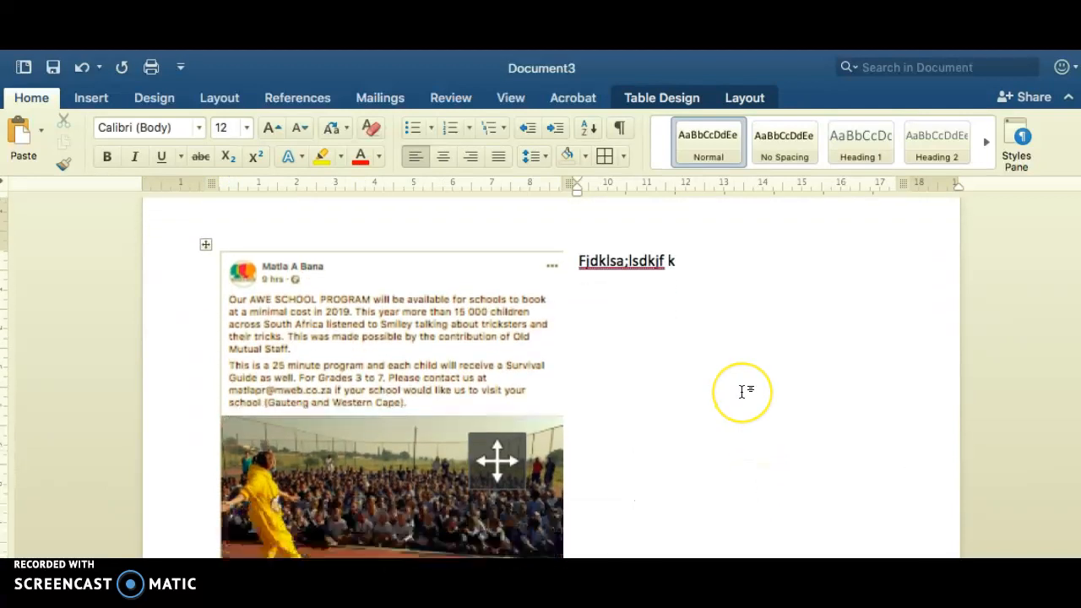
scroll(741, 391, "down", 8)
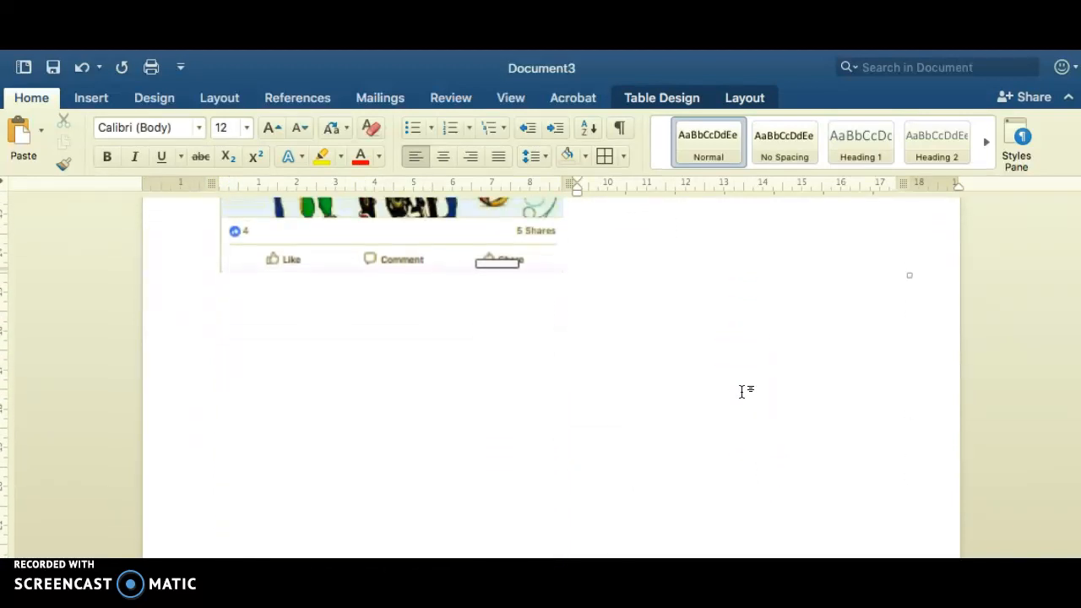
scroll(742, 391, "up", 9)
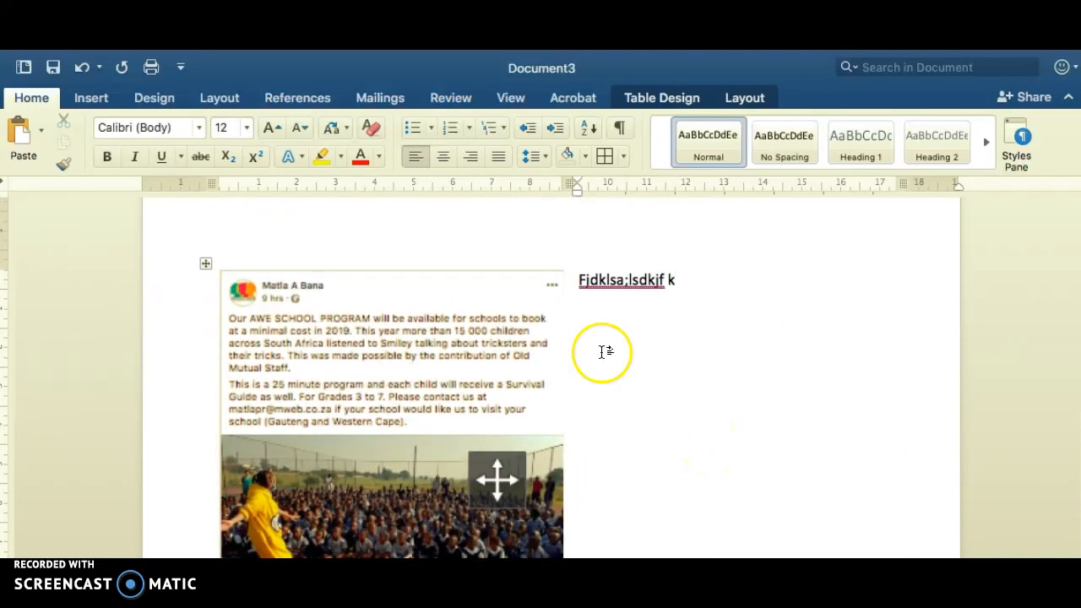
left_click(46, 90)
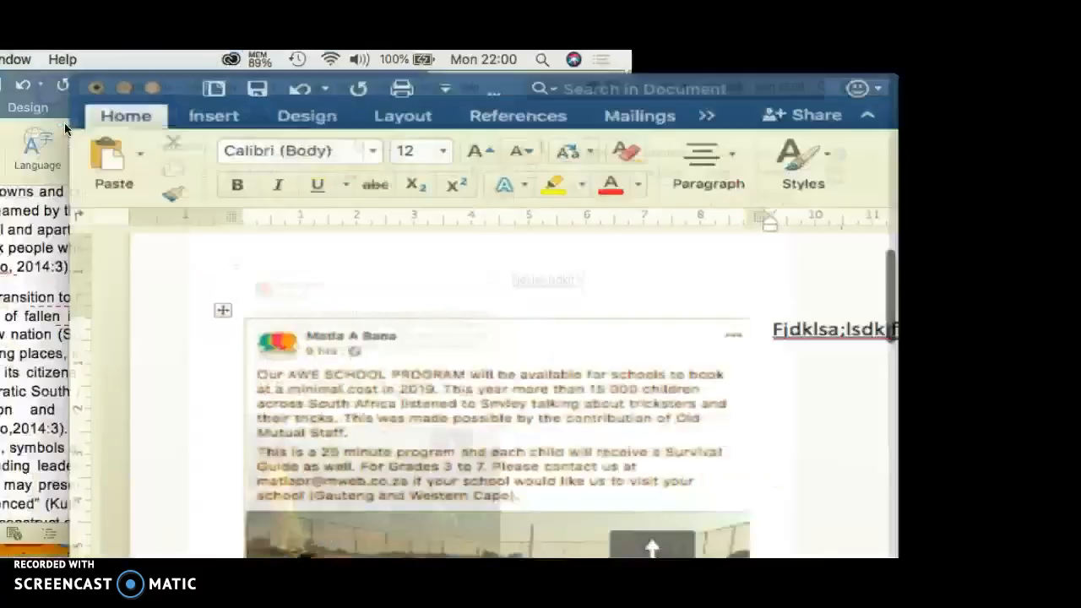